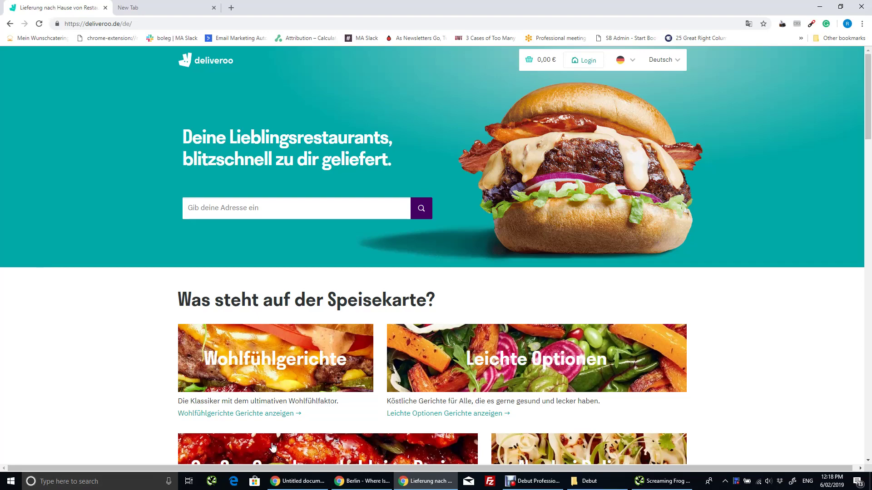
# Switch from Chrome to the Screaming Frog crawl results for deliveroo.de
pyautogui.click(664, 482)
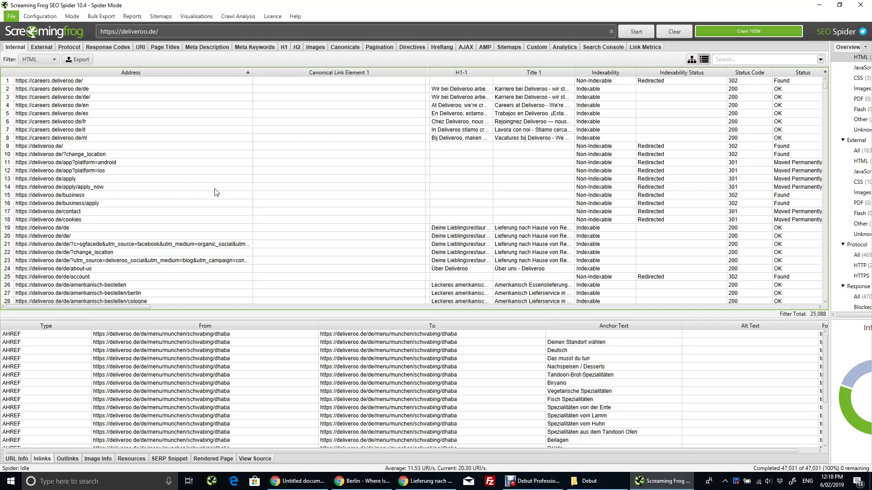
# Narrow the Canonical Link Element 1 column and sort pages by status code, 404s first
pyautogui.moveTo(426, 73); pyautogui.dragTo(390, 73)
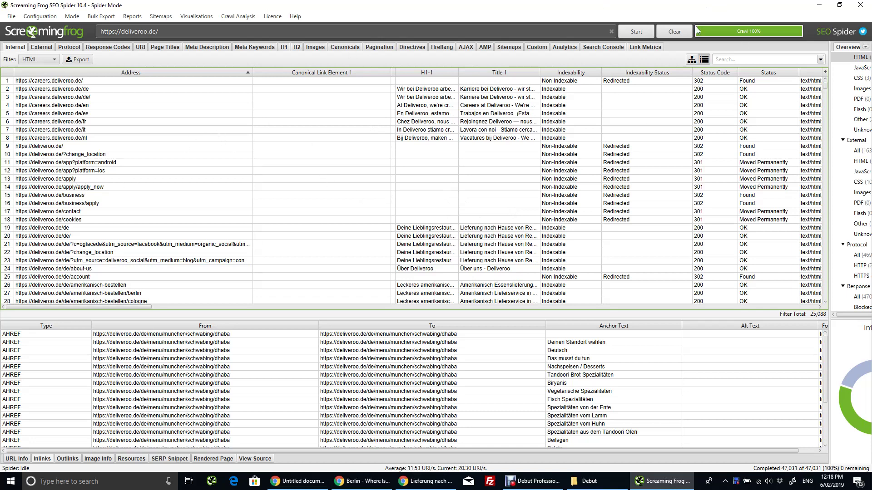
pyautogui.click(714, 73)
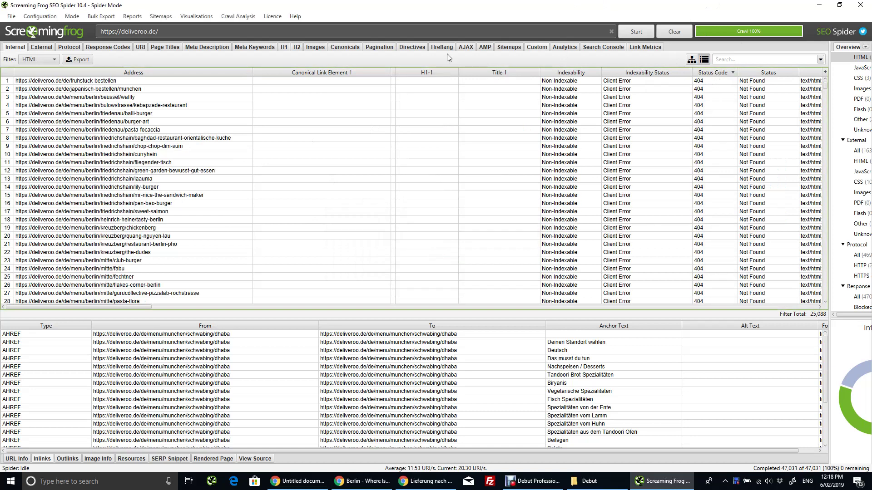
# Review inlinks of the balli-burger 404 and other 404 menu URLs, ending on chop-chop-dim-sum
pyautogui.click(81, 113)
pyautogui.click(80, 129)
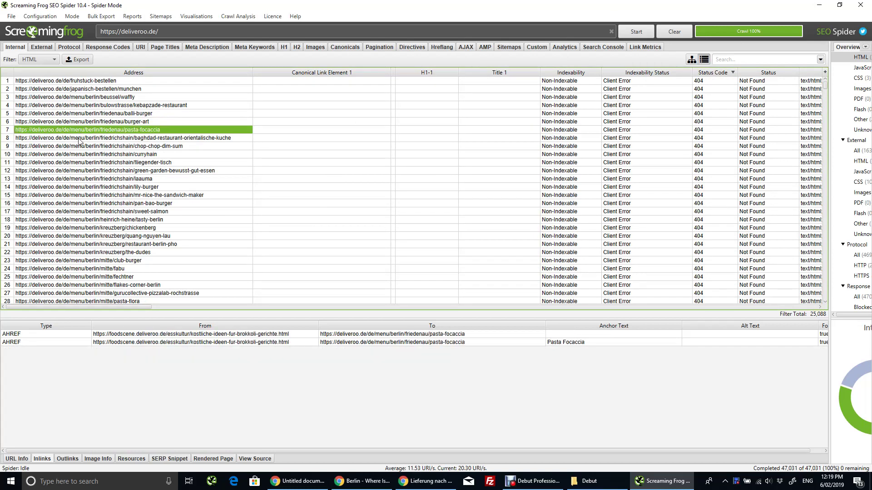
pyautogui.click(79, 146)
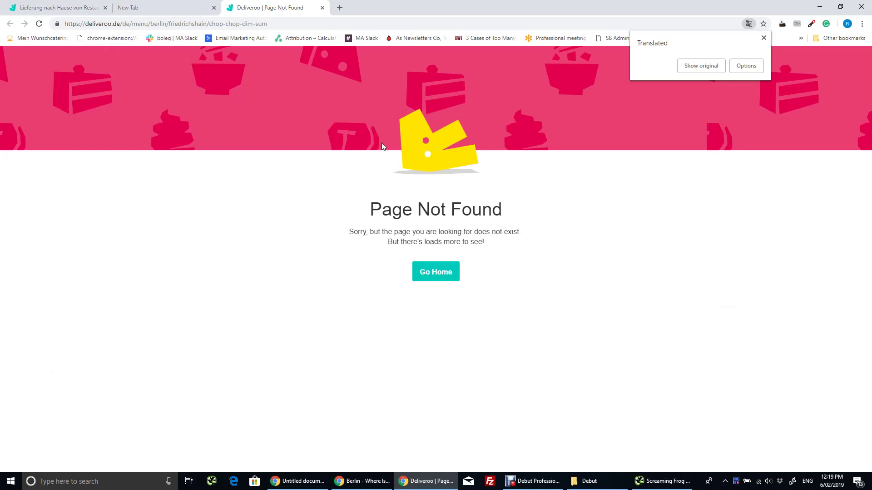
# Recheck the chop-chop-dim-sum Page Not Found, select its URL slug, and return to Screaming Frog
pyautogui.click(436, 275)
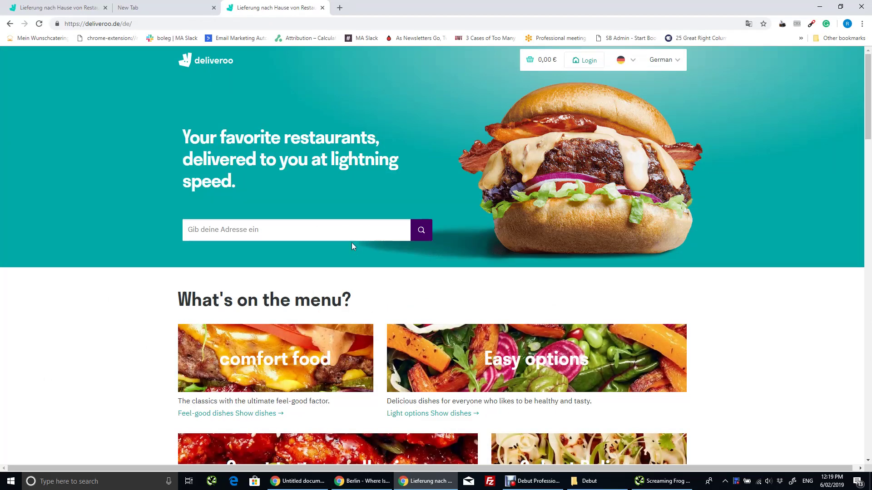
pyautogui.click(10, 24)
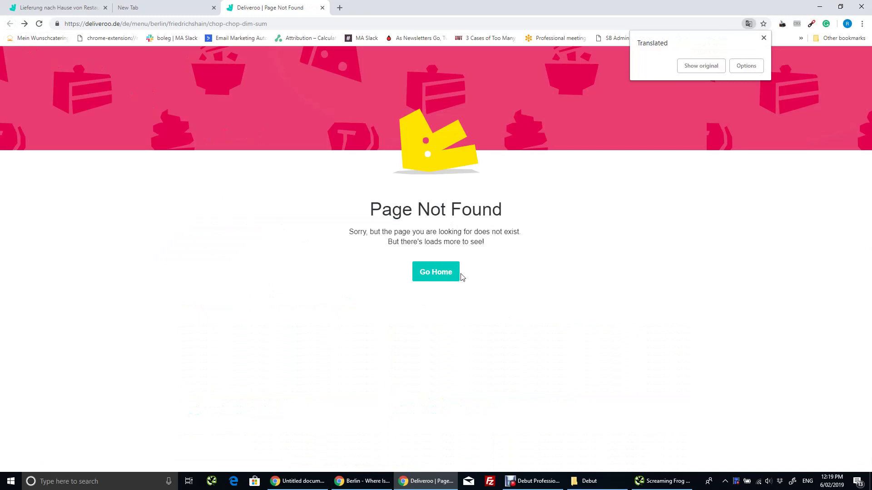
pyautogui.moveTo(210, 24); pyautogui.dragTo(270, 23)
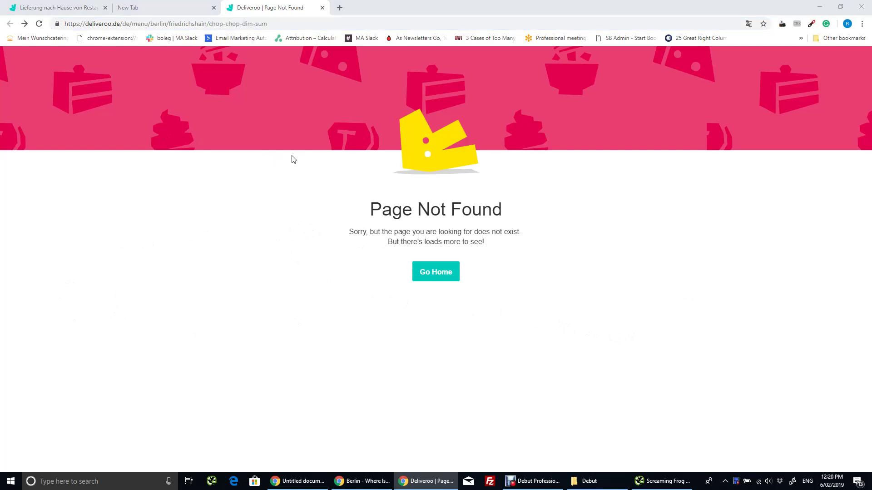
pyautogui.hotkey('alt', 'Tab')
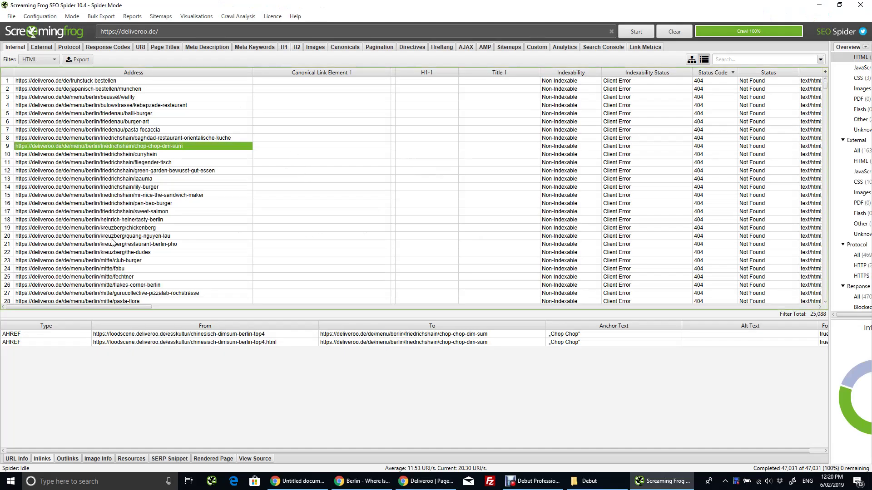
# Review inlinks of the 404 URLs, including pasta-focaccia, then the mitte/fabu URL
pyautogui.click(96, 170)
pyautogui.click(99, 154)
pyautogui.click(104, 138)
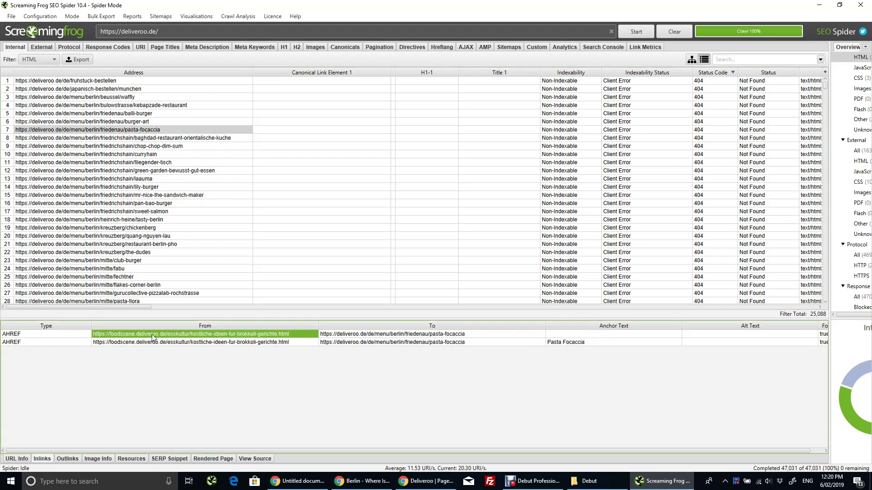
pyautogui.click(93, 269)
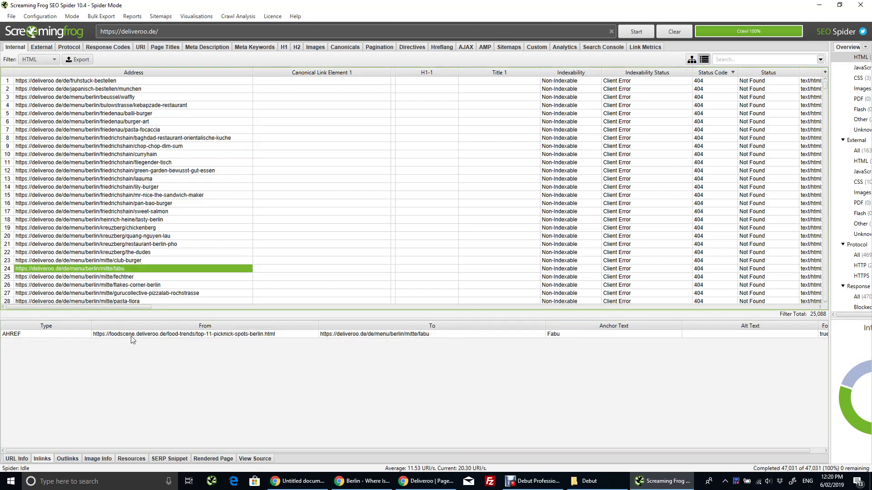
# Open the linking Top 11 picnic spots article in Chrome from the Inlinks tab
pyautogui.click(182, 334)
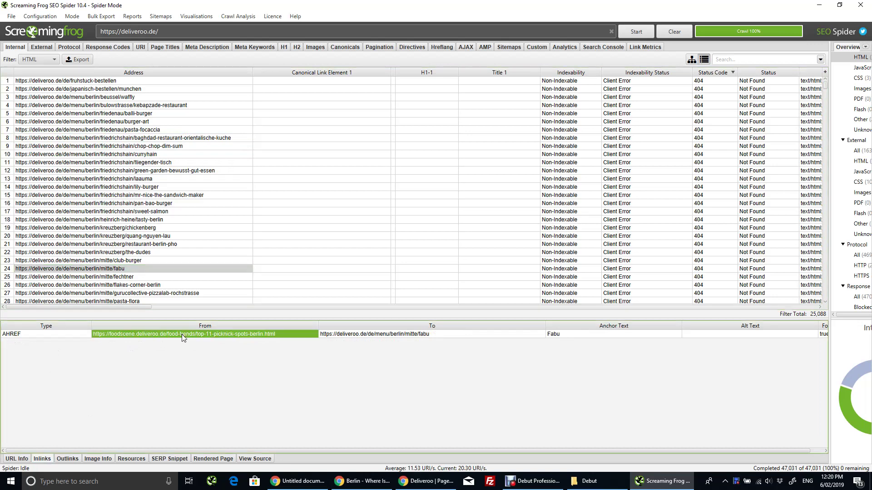
pyautogui.rightClick(182, 334)
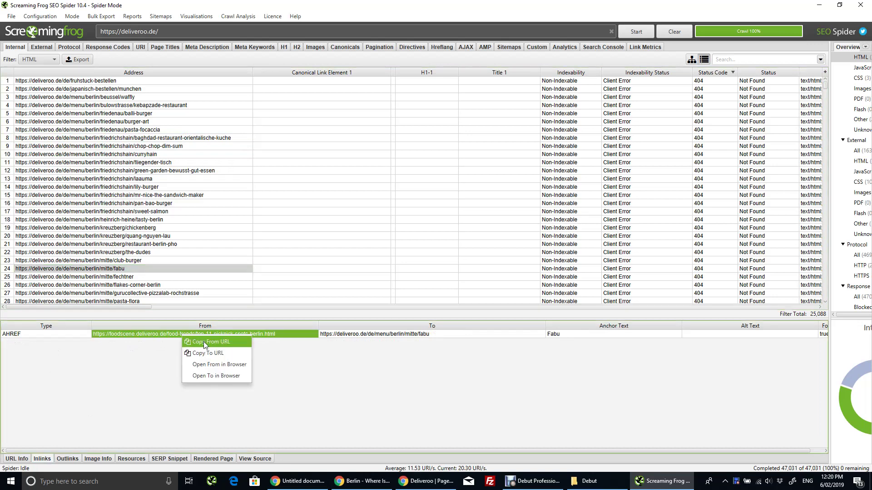
pyautogui.click(217, 365)
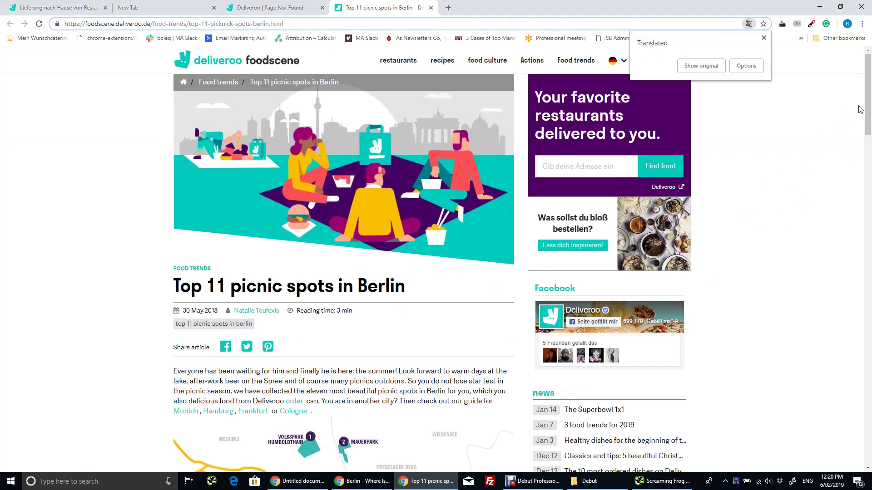
pyautogui.scroll(-1, 823, 141)
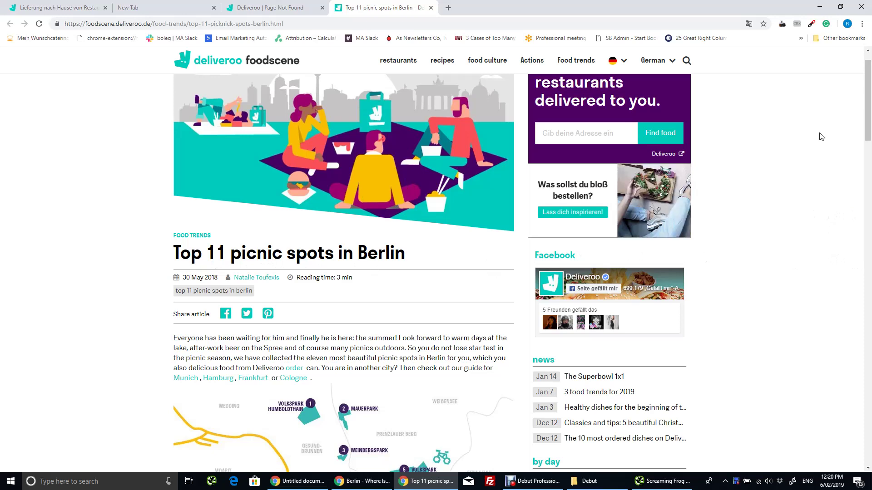
pyautogui.moveTo(868, 120)
pyautogui.mouseDown()
pyautogui.moveTo(854, 211)
pyautogui.moveTo(860, 154)
pyautogui.mouseUp()
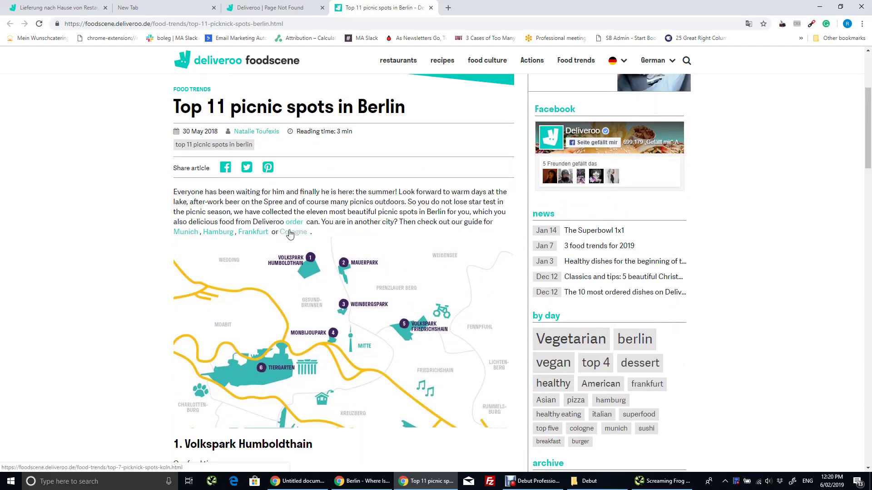
# Glance at the crawl results, then search the picnic article's text for 'fabu'
pyautogui.hotkey('alt', 'Tab')
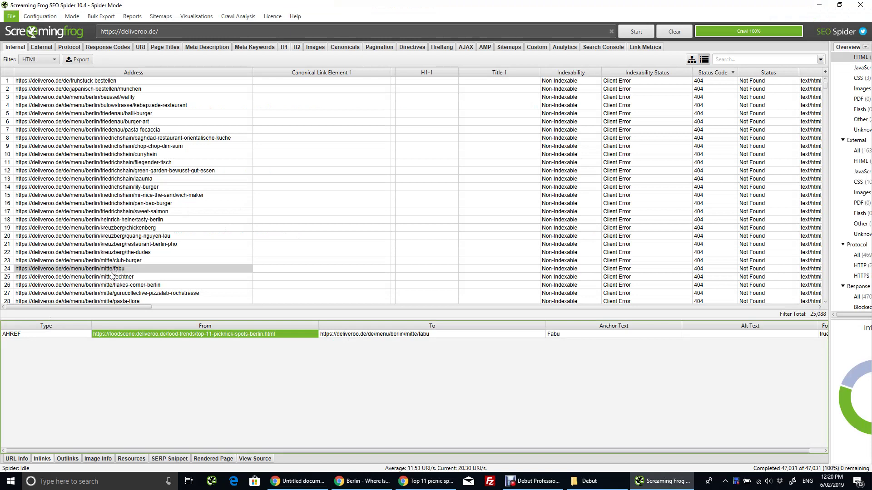
pyautogui.hotkey('alt', 'Tab')
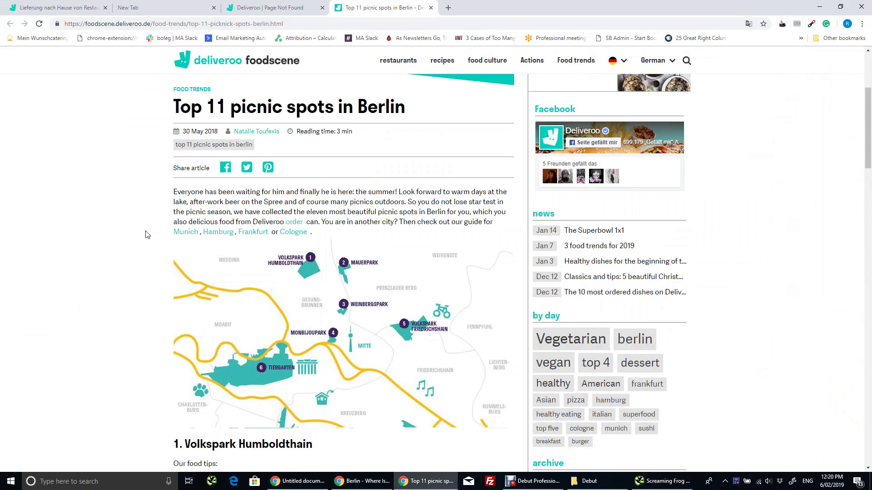
pyautogui.moveTo(867, 132); pyautogui.dragTo(863, 188)
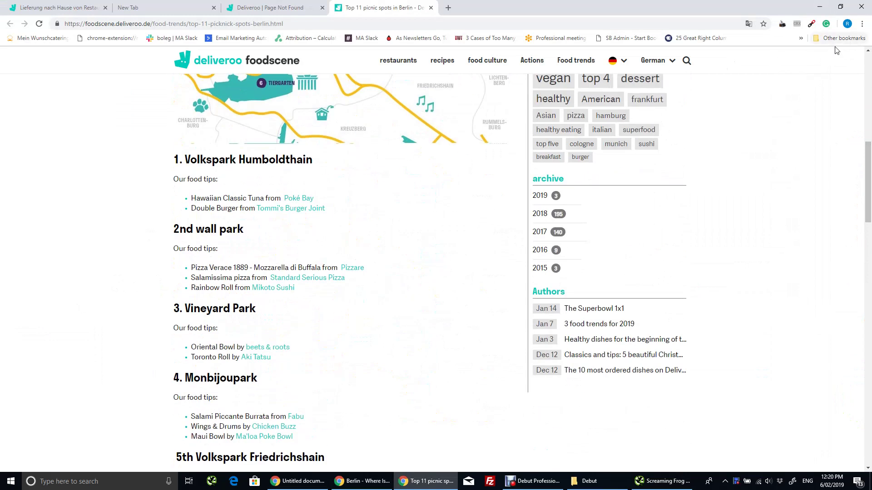
pyautogui.hotkey('ctrl', 'f')
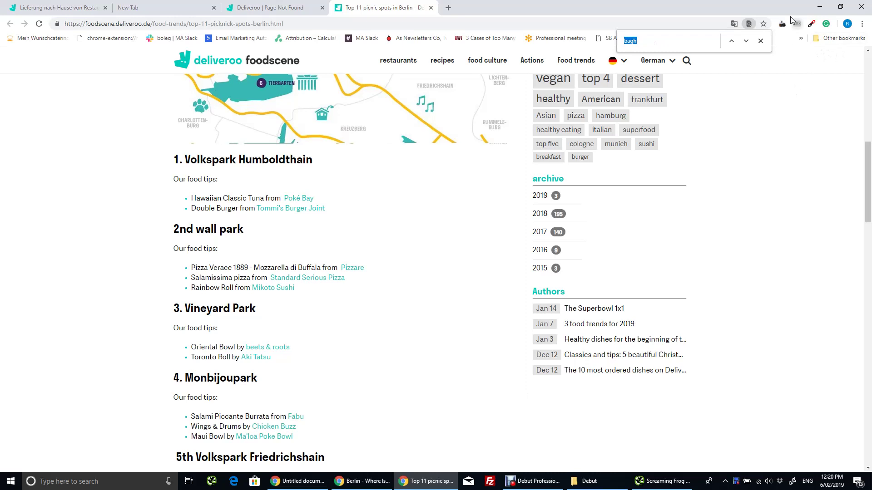
pyautogui.write('fabu')
# Follow the Fabu link to Page Not Found, go back, and return to Screaming Frog
pyautogui.click(295, 416)
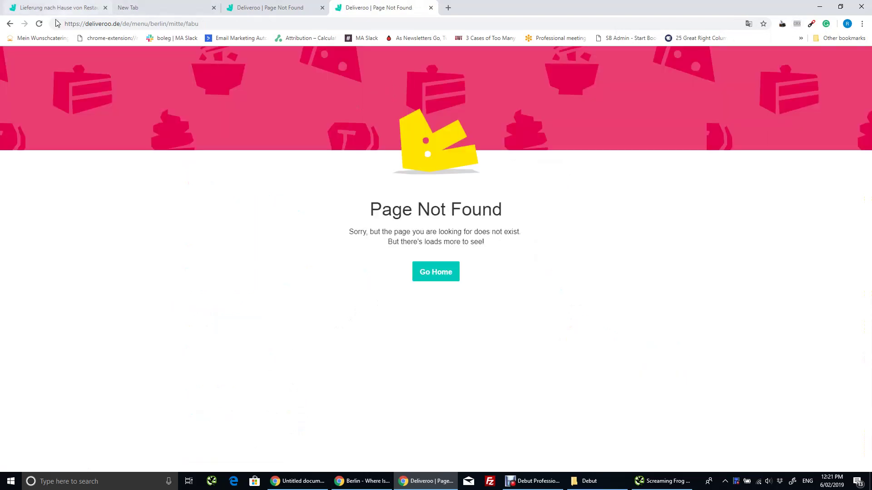
pyautogui.click(10, 24)
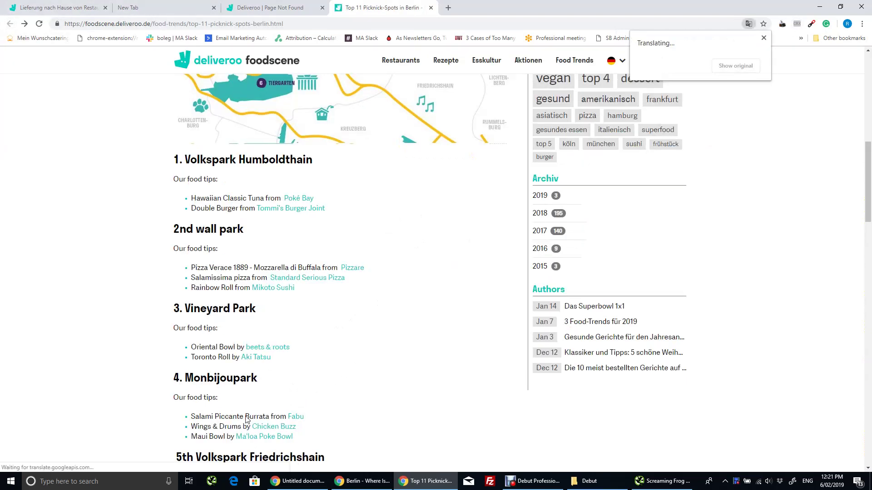
pyautogui.hotkey('alt', 'Tab')
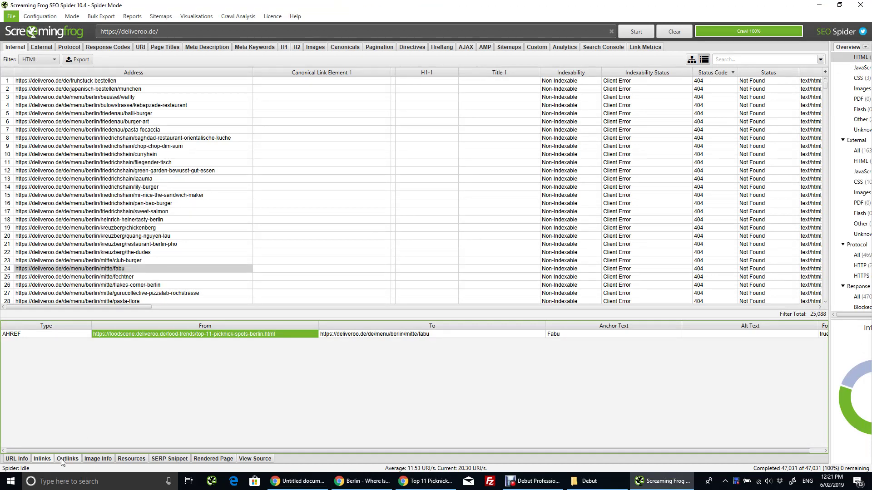
# Check the picnic article, crawl results and Deliveroo Chrome tabs, ending in Screaming Frog
pyautogui.hotkey('alt', 'Tab')
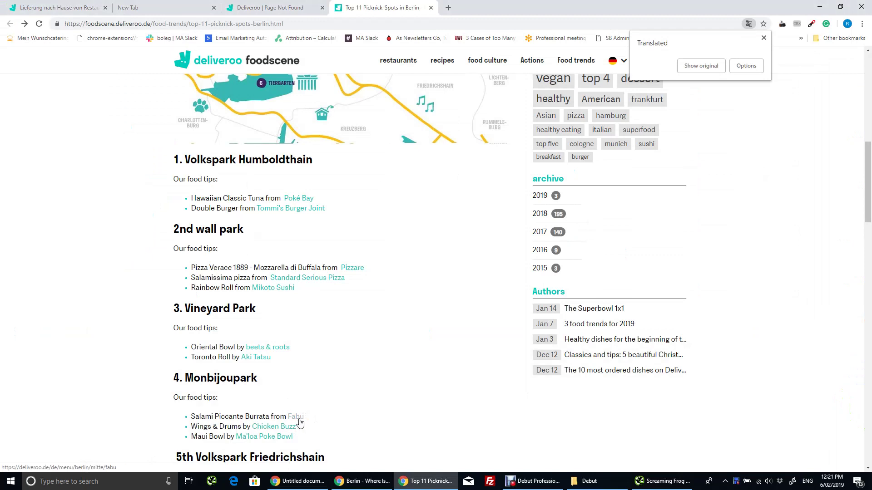
pyautogui.hotkey('alt', 'Tab')
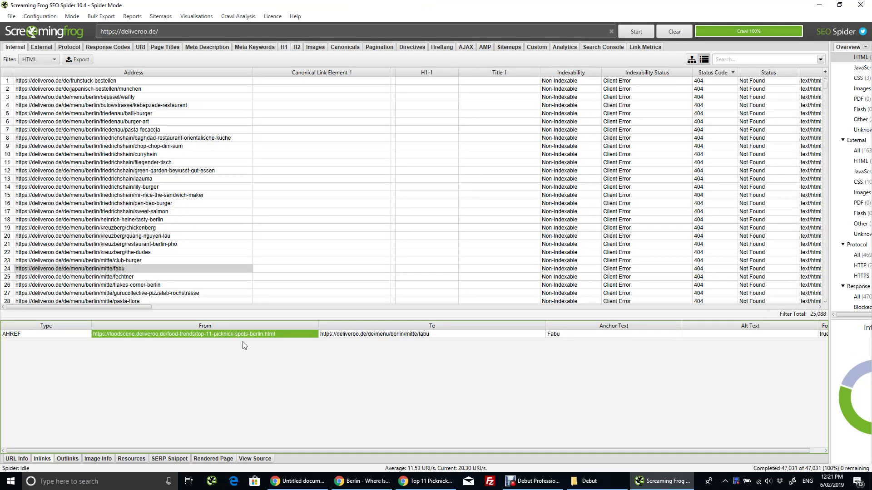
pyautogui.hotkey('alt', 'Tab')
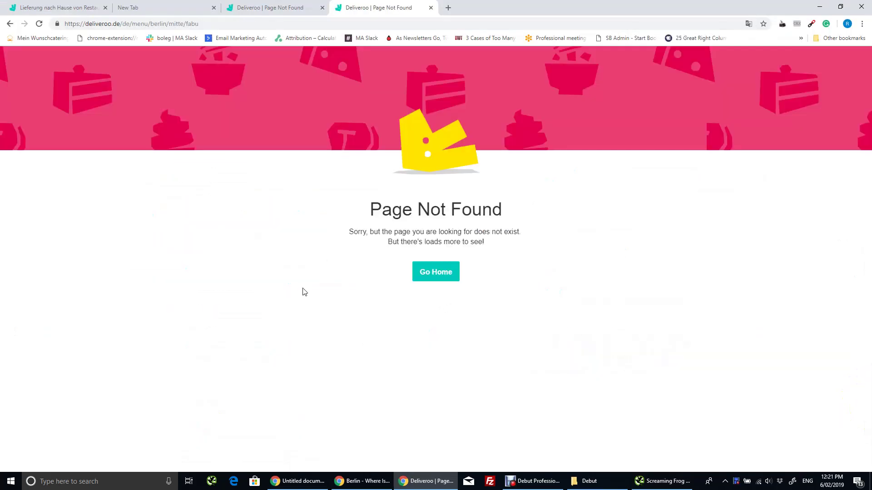
pyautogui.hotkey('alt', 'Tab')
pyautogui.hotkey('alt', 'Tab')
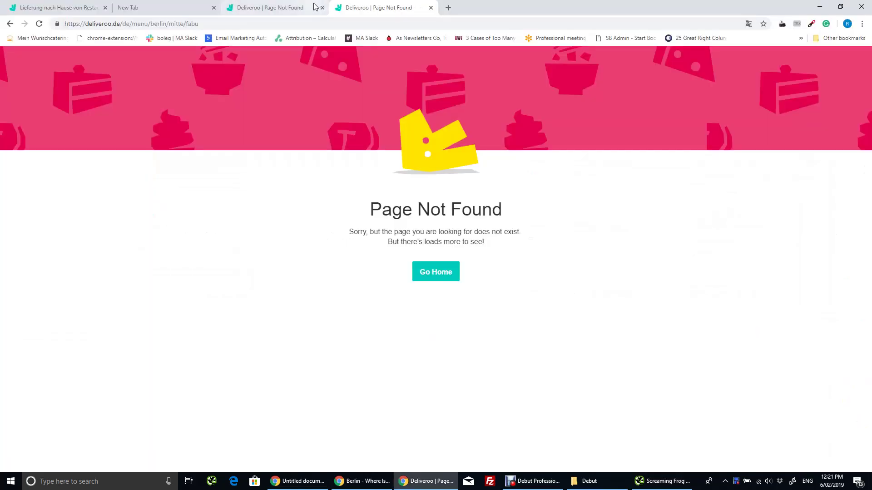
pyautogui.click(279, 7)
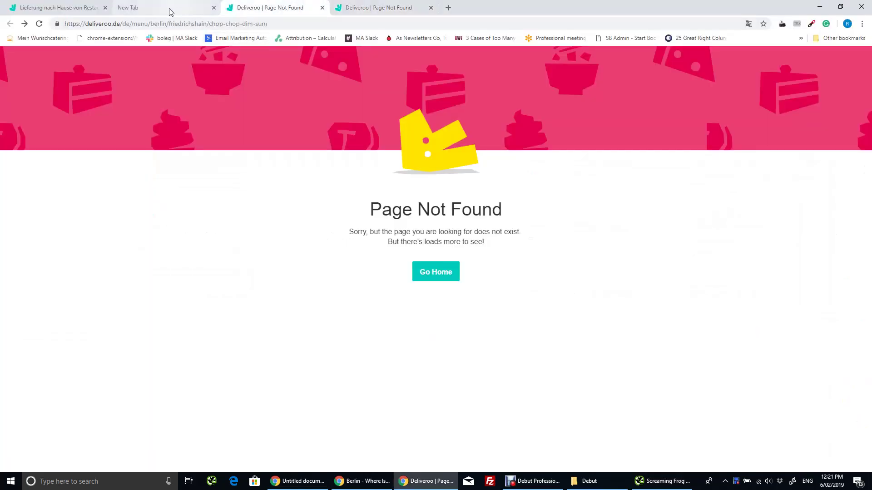
pyautogui.click(65, 8)
pyautogui.click(259, 8)
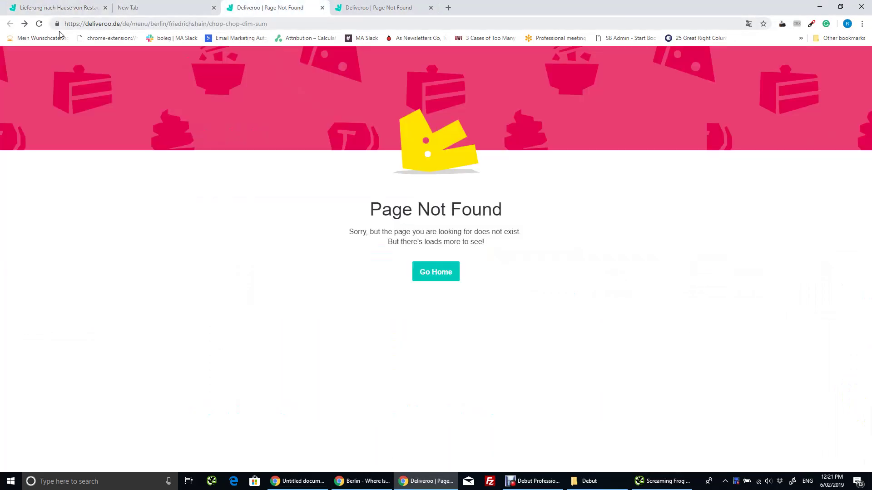
pyautogui.hotkey('alt', 'Tab')
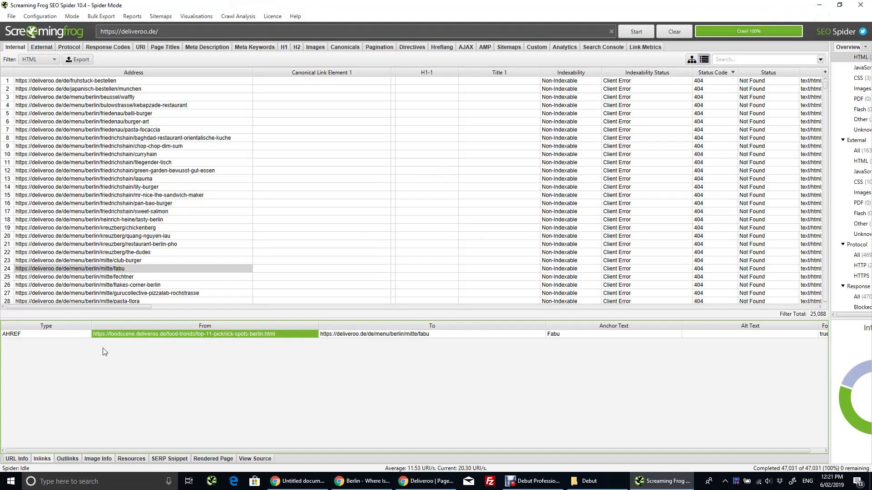
# Open the fabu 404 URL in Chrome, then show its inlinks and the linking article's actions
pyautogui.rightClick(117, 269)
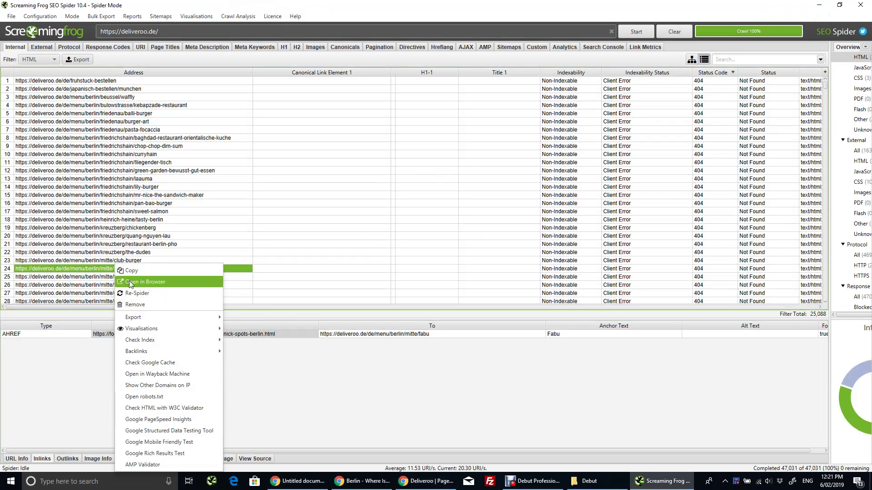
pyautogui.click(144, 281)
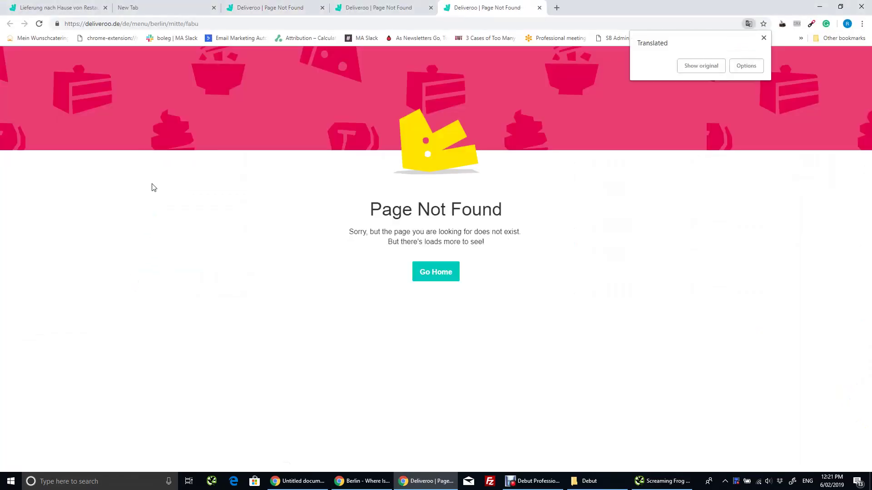
pyautogui.hotkey('alt', 'Tab')
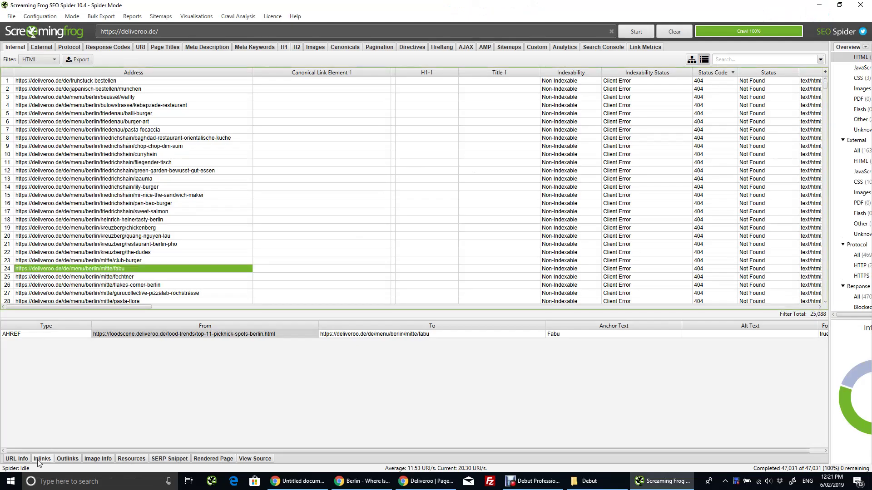
pyautogui.click(42, 459)
pyautogui.rightClick(212, 333)
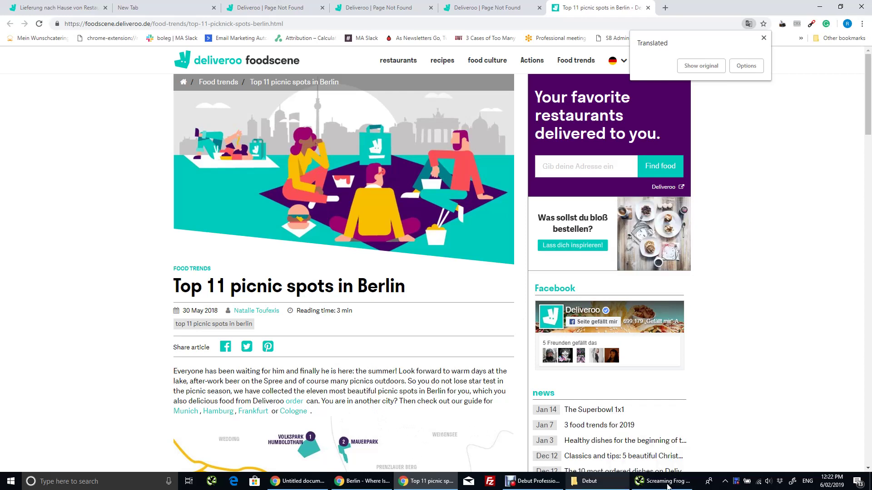
pyautogui.click(659, 482)
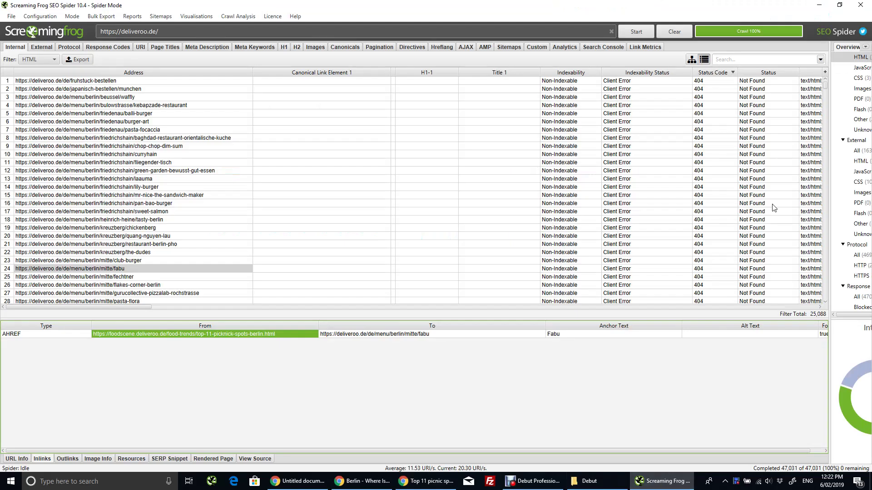
pyautogui.moveTo(825, 85); pyautogui.dragTo(826, 87)
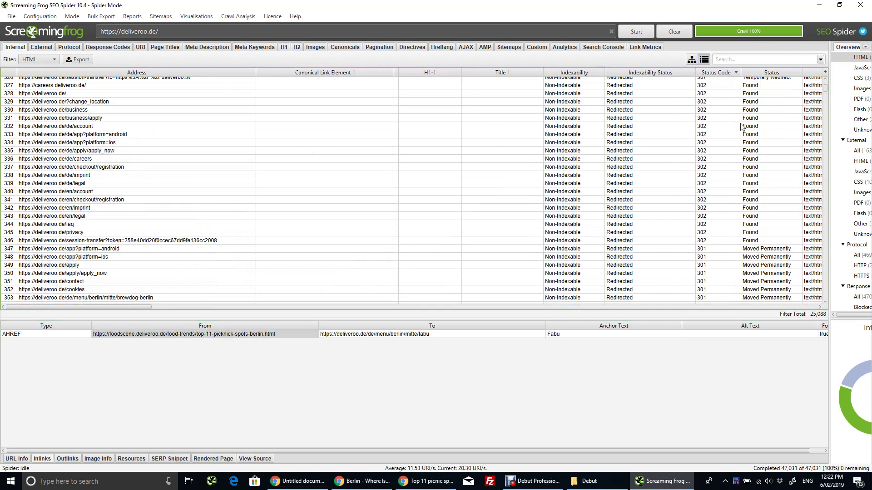
pyautogui.moveTo(825, 92); pyautogui.dragTo(826, 180)
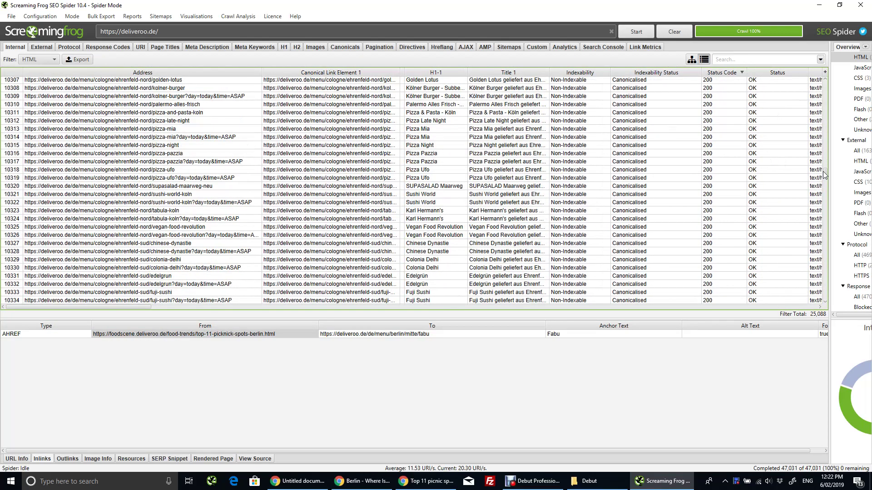
pyautogui.moveTo(826, 177)
pyautogui.mouseDown()
pyautogui.moveTo(824, 205)
pyautogui.moveTo(825, 185)
pyautogui.mouseUp()
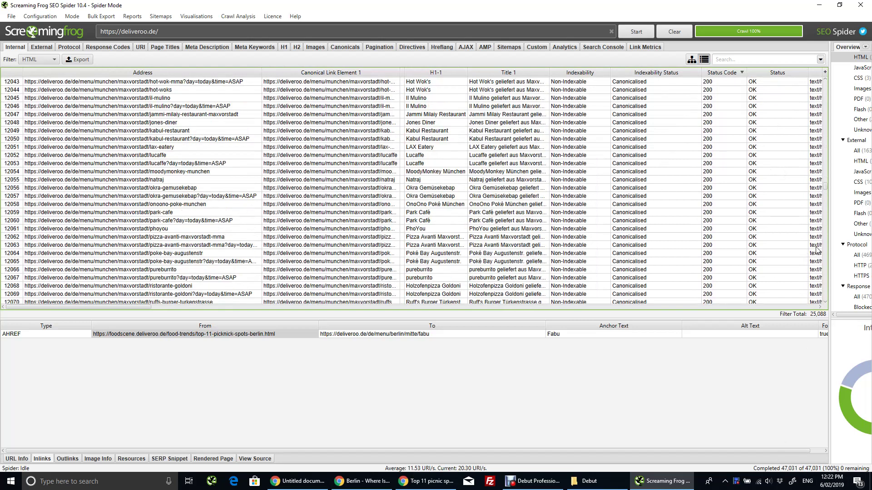
pyautogui.moveTo(825, 190)
pyautogui.mouseDown()
pyautogui.moveTo(825, 265)
pyautogui.moveTo(829, 76)
pyautogui.mouseUp()
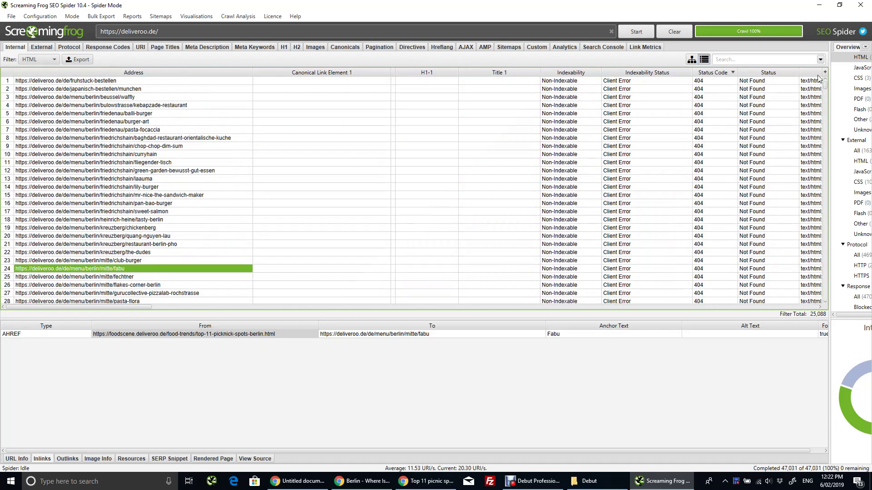
# Filter the crawl list by '/schwabing/dhaba' to show the three Munich Dhaba URLs
pyautogui.hotkey('alt', 'Tab')
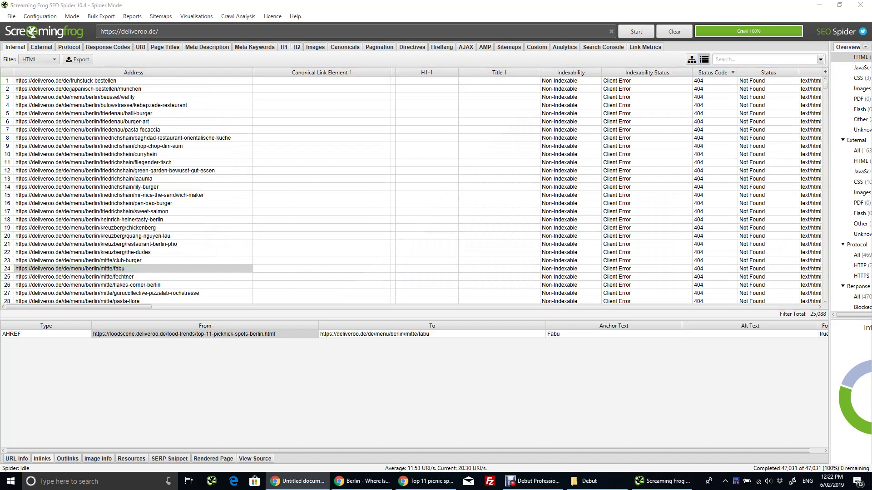
pyautogui.click(752, 59)
pyautogui.write('/schwabing/dhaba')
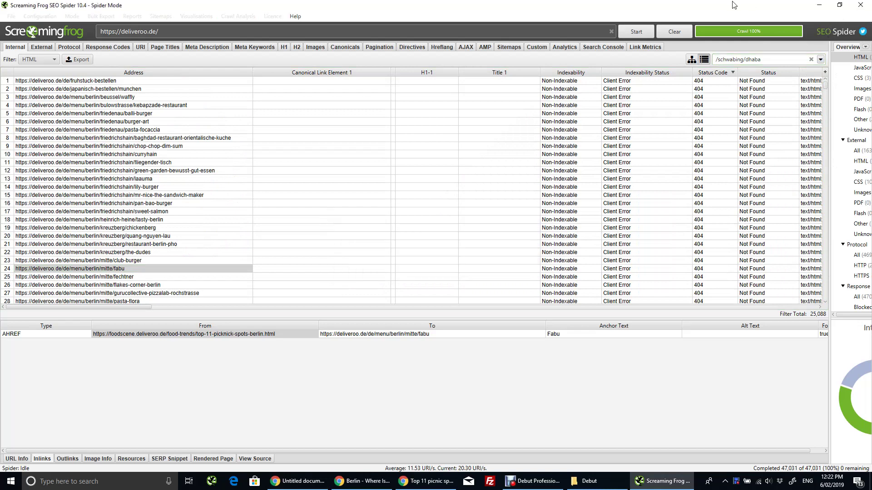
pyautogui.press('Return')
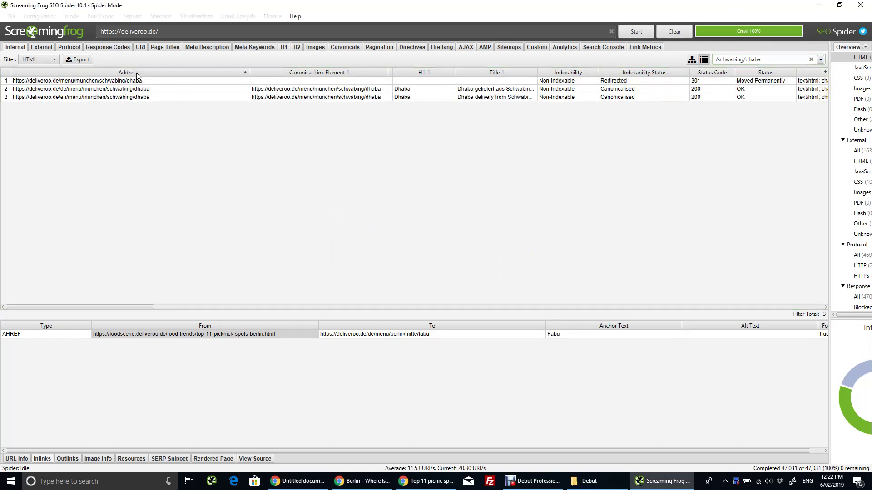
# Sort the Dhaba URLs by address and compare the German and English pages' inlinks and canonicals
pyautogui.click(138, 73)
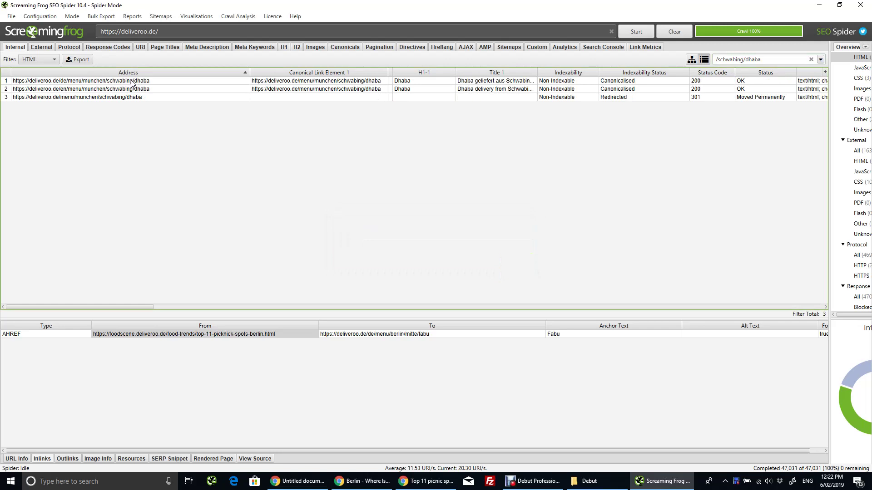
pyautogui.click(132, 81)
pyautogui.click(131, 90)
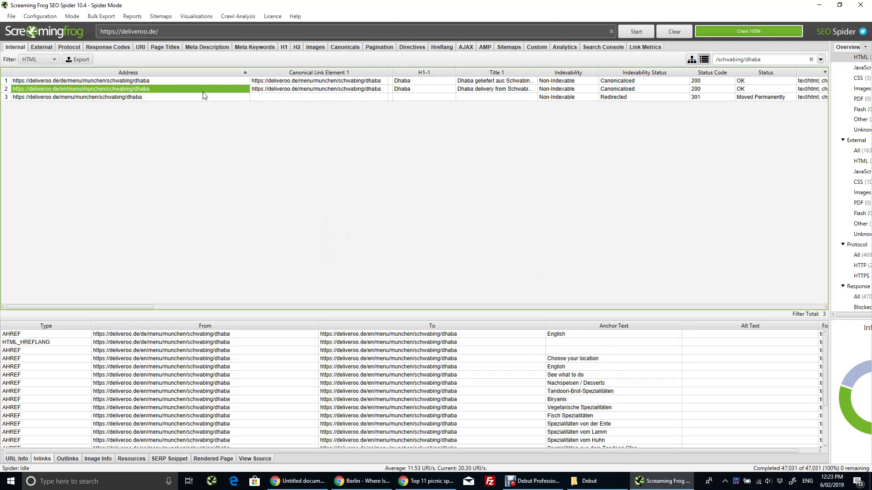
pyautogui.click(148, 81)
pyautogui.click(150, 82)
pyautogui.click(324, 81)
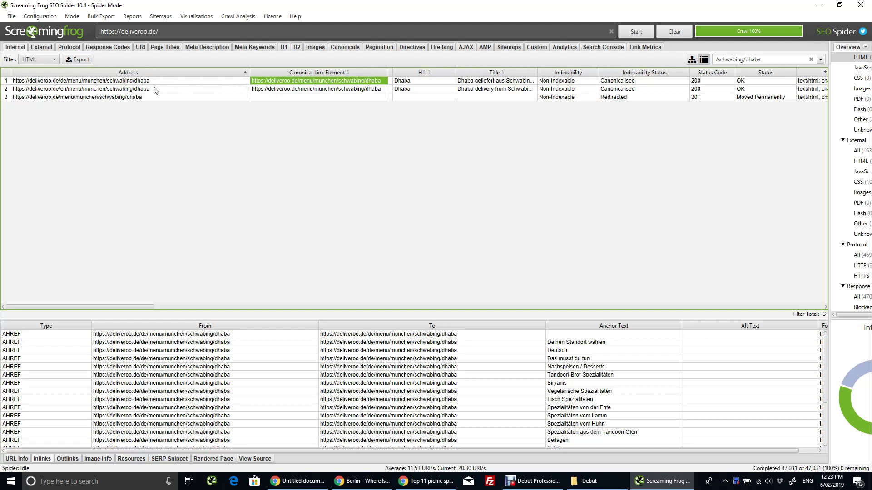
pyautogui.click(140, 81)
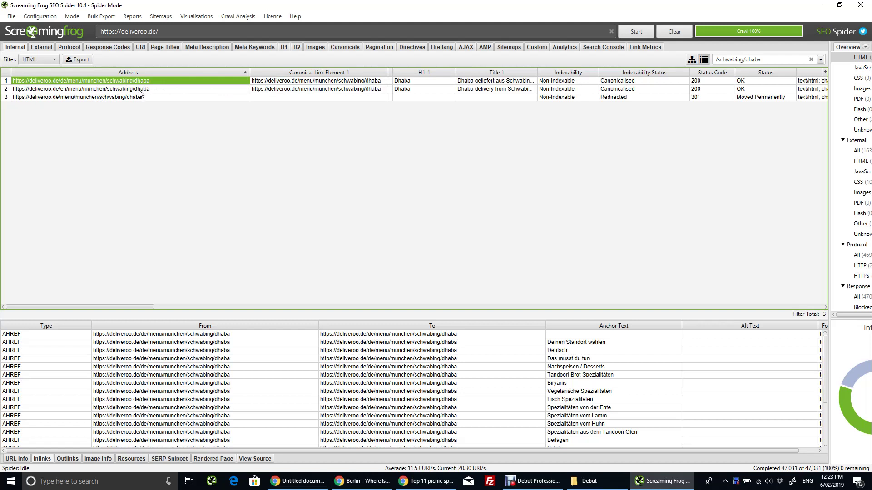
pyautogui.click(141, 89)
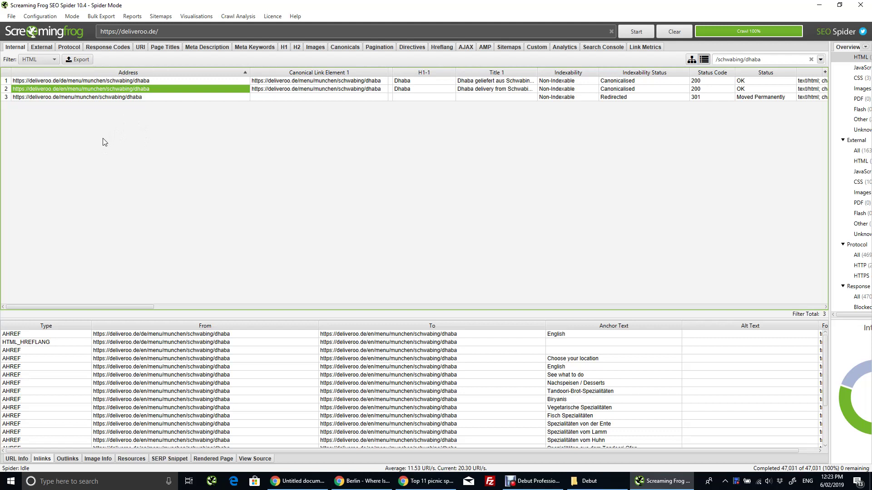
pyautogui.click(132, 82)
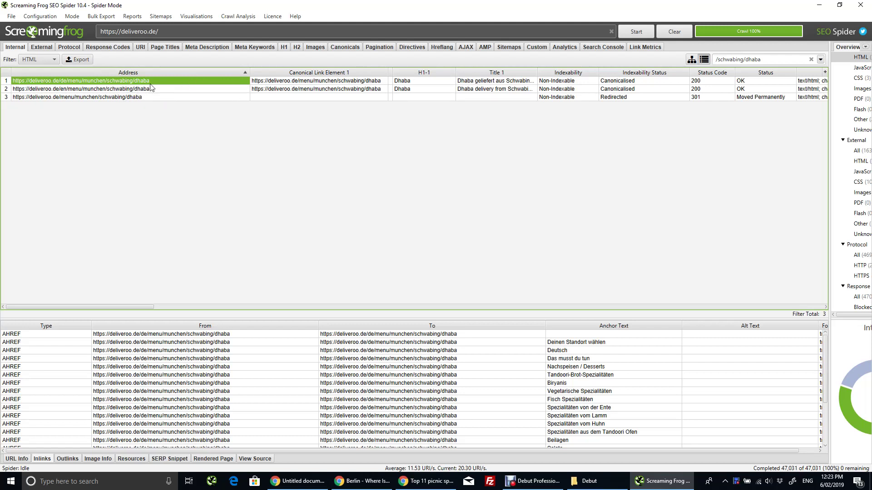
pyautogui.click(101, 90)
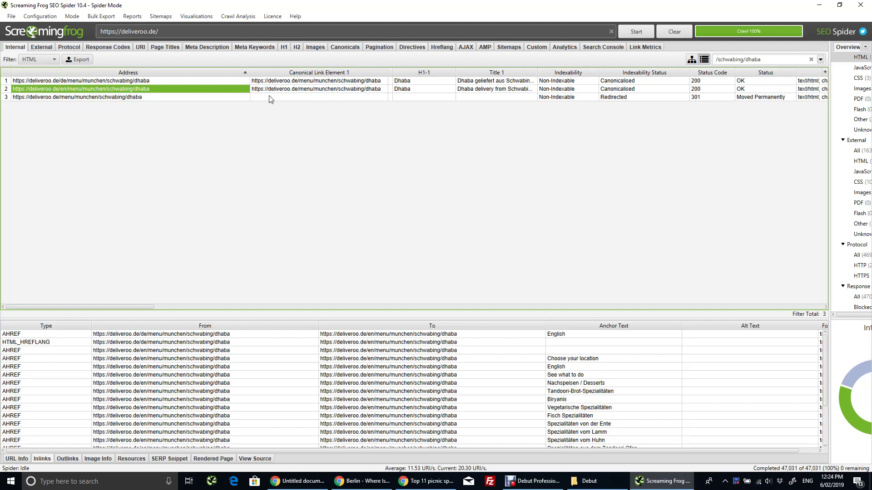
pyautogui.click(318, 90)
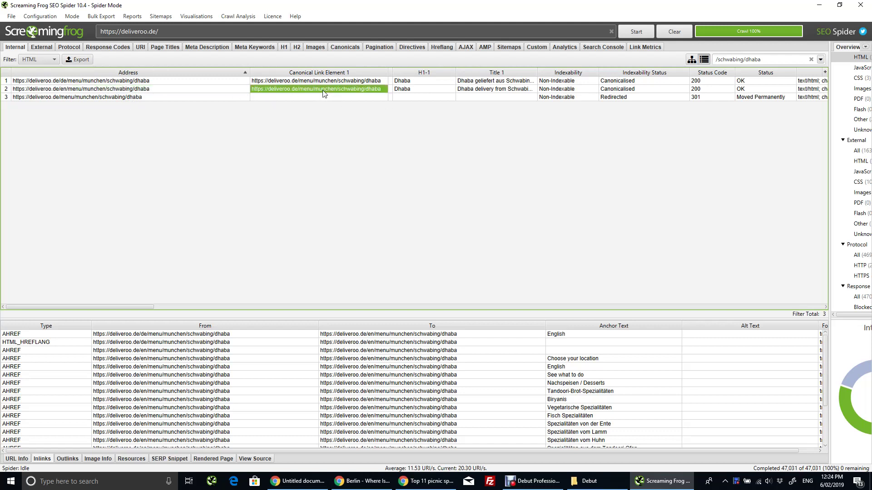
pyautogui.click(109, 83)
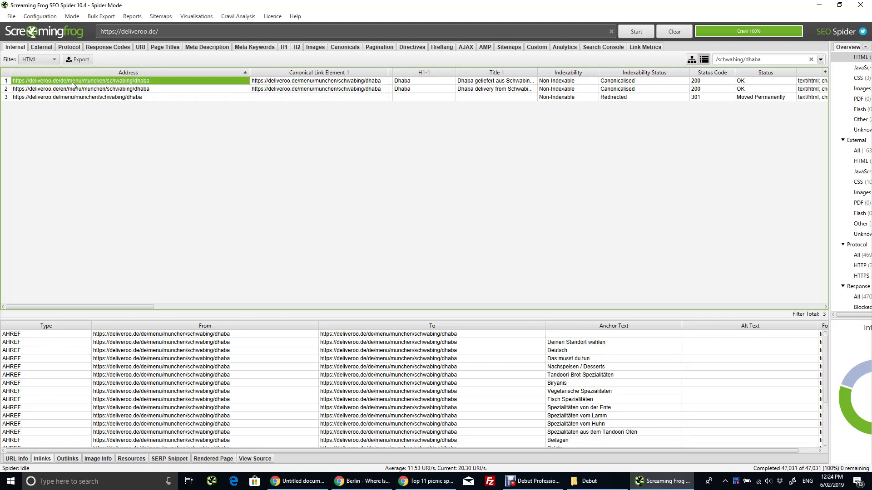
pyautogui.click(329, 82)
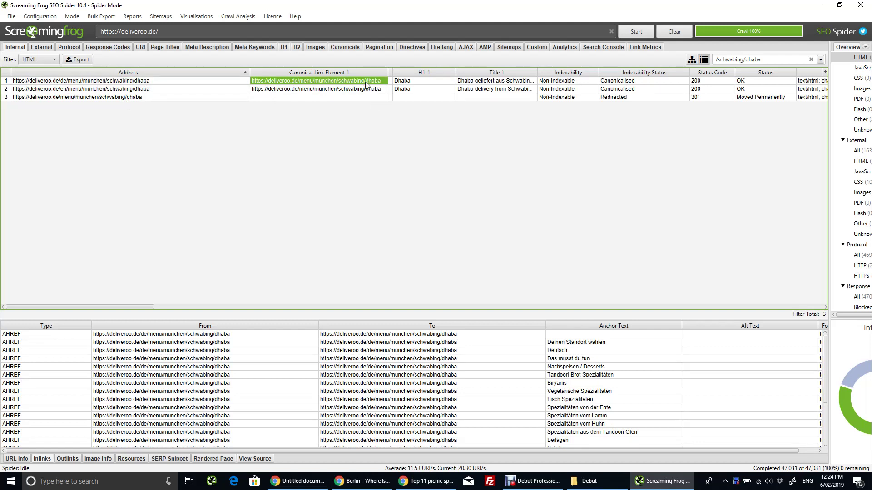
# Check the 301 redirecting Dhaba URL against the German page's canonical URL
pyautogui.click(129, 97)
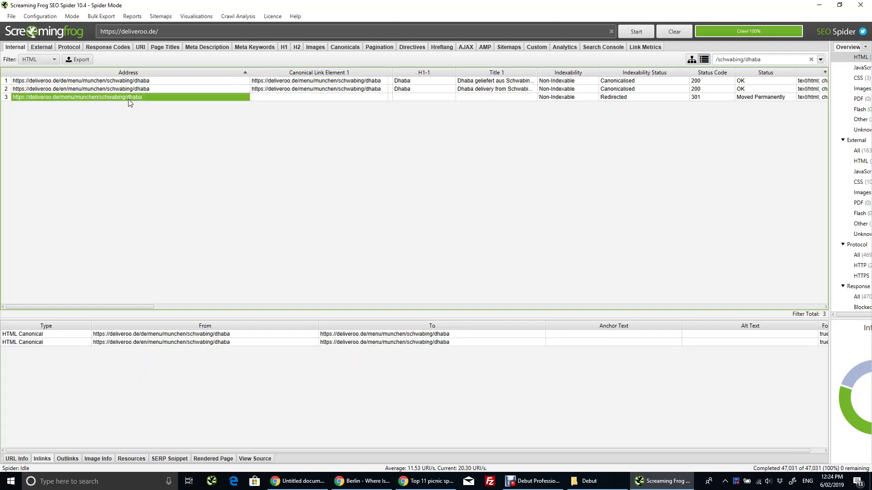
pyautogui.click(698, 97)
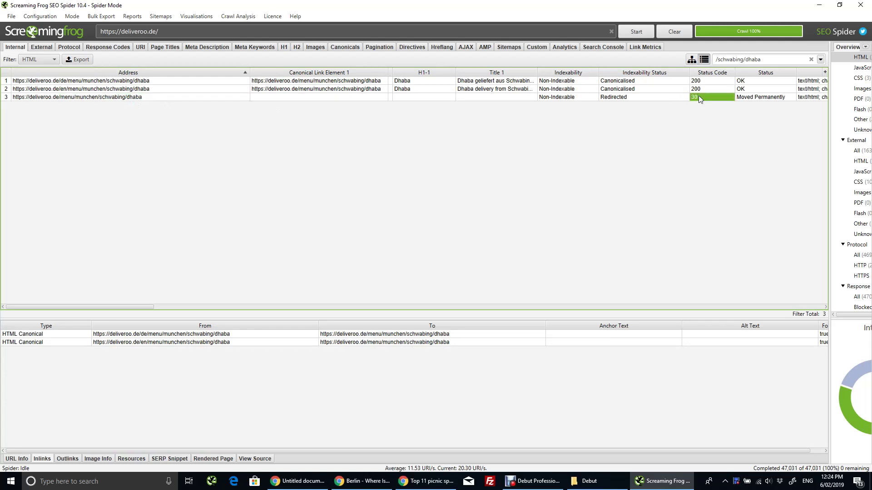
pyautogui.click(130, 97)
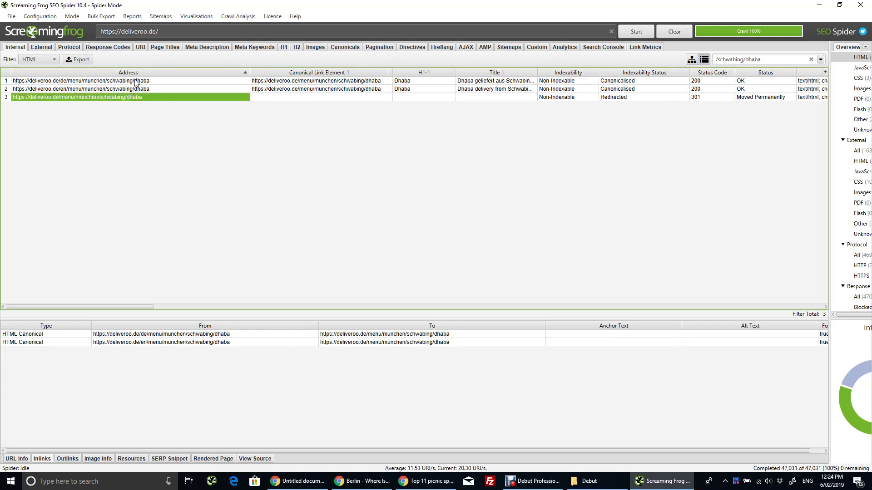
pyautogui.click(136, 81)
pyautogui.click(336, 81)
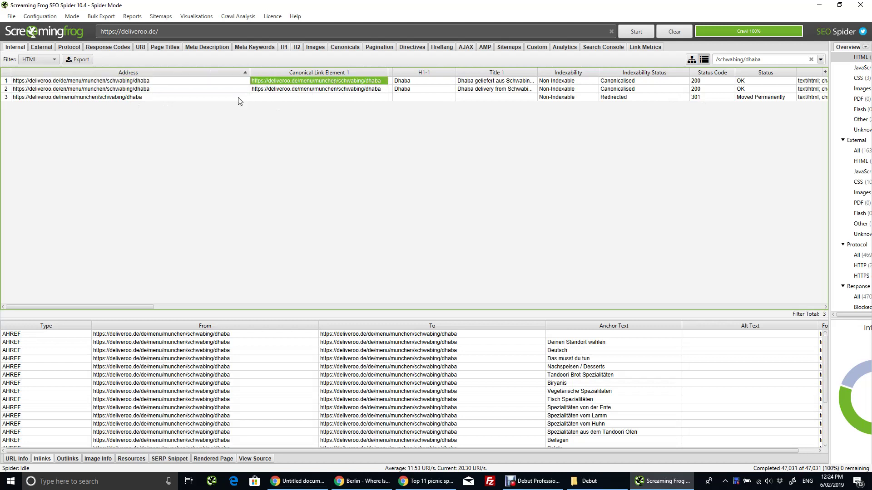
pyautogui.click(148, 98)
pyautogui.click(155, 80)
pyautogui.click(277, 81)
# Cycle through inlinks of the redirecting, German and English Dhaba URLs
pyautogui.click(147, 97)
pyautogui.click(148, 81)
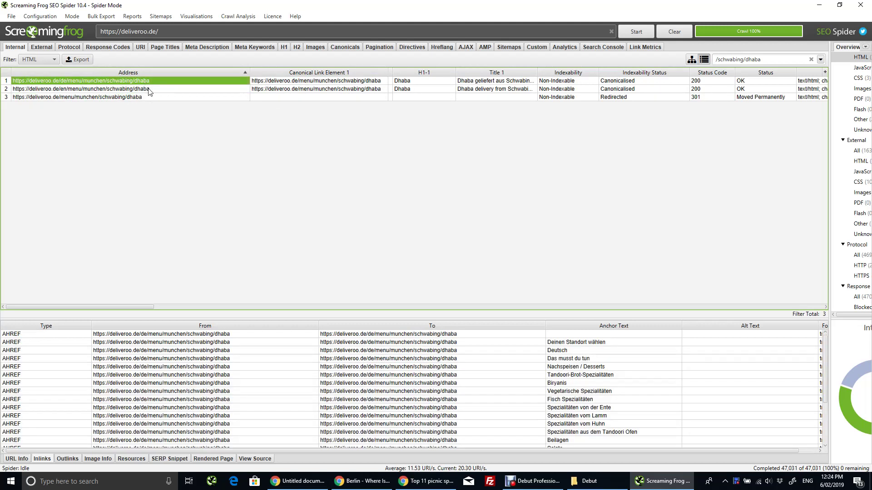
pyautogui.click(147, 90)
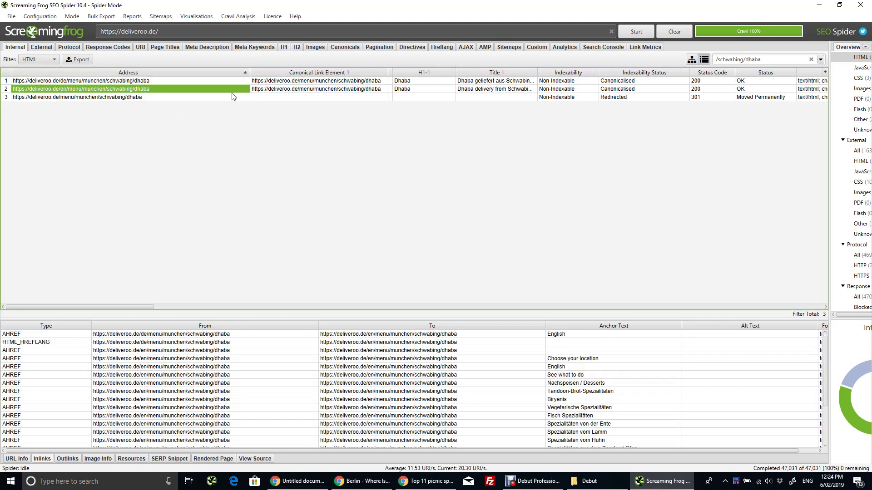
pyautogui.click(132, 97)
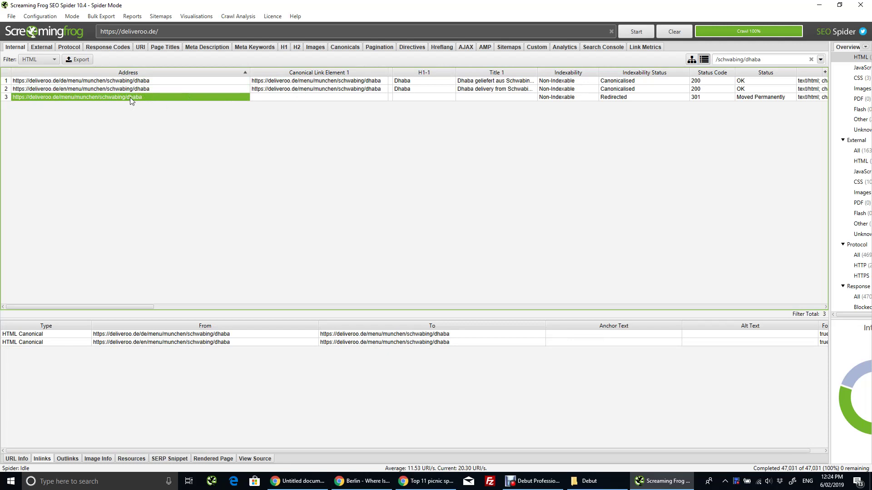
pyautogui.click(142, 81)
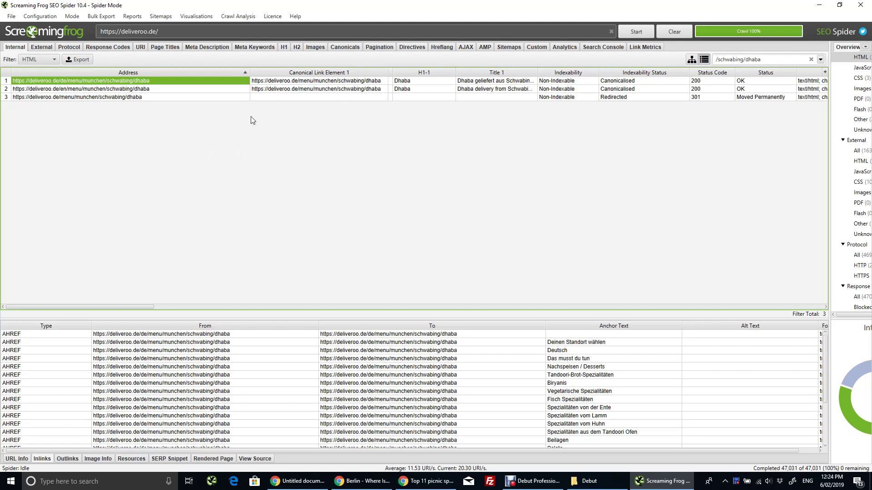
pyautogui.click(148, 91)
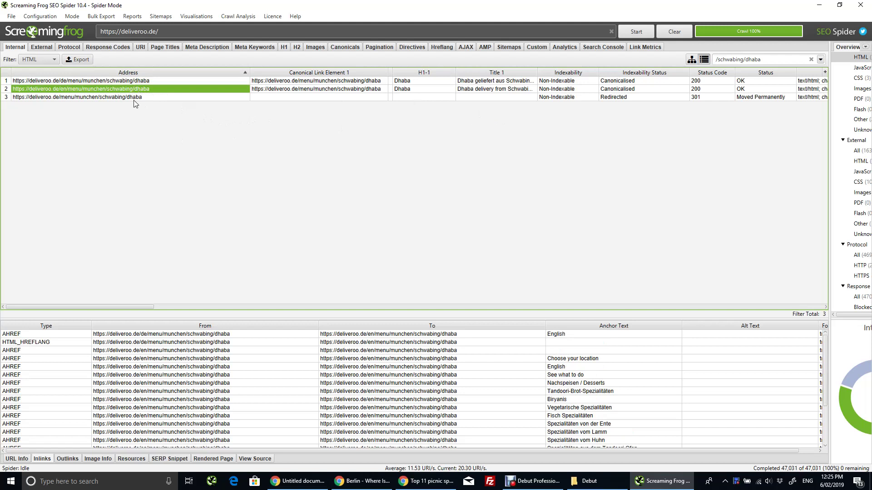
pyautogui.click(134, 99)
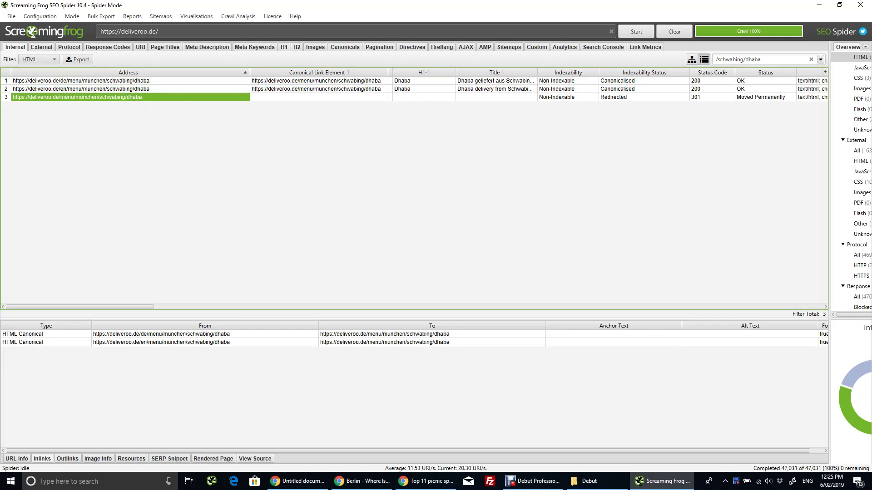
# Open the German Dhaba menu page in Chrome from the crawl list
pyautogui.click(142, 82)
pyautogui.rightClick(142, 82)
pyautogui.click(161, 103)
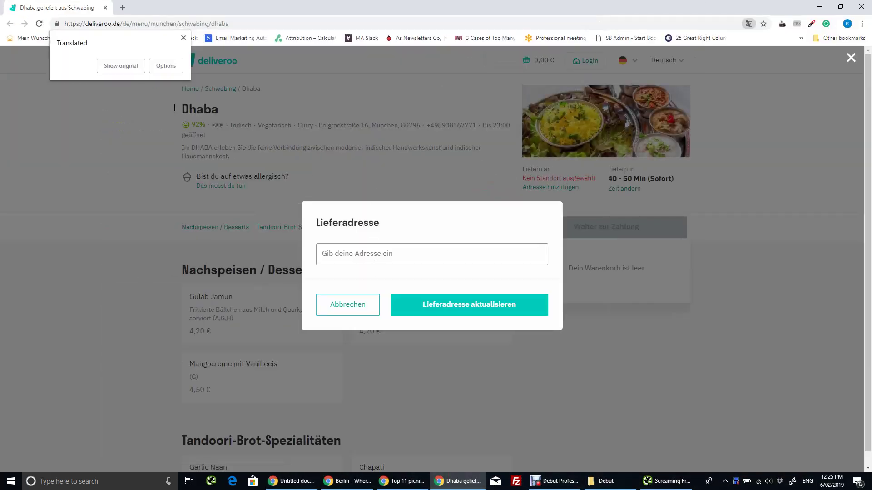
# Show the page in original German, dismiss the address prompt, and select the €€€ rating
pyautogui.click(121, 65)
pyautogui.click(349, 305)
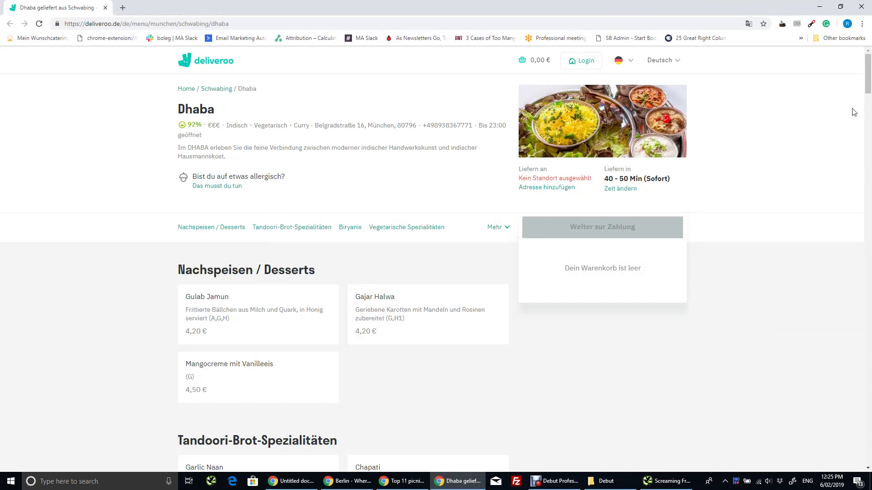
pyautogui.moveTo(868, 75)
pyautogui.mouseDown()
pyautogui.moveTo(868, 313)
pyautogui.moveTo(867, 72)
pyautogui.mouseUp()
pyautogui.moveTo(221, 125); pyautogui.dragTo(210, 127)
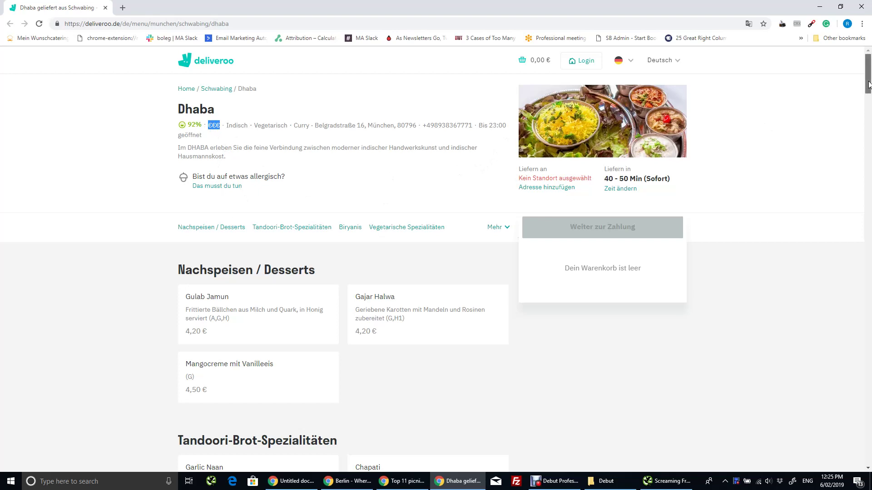
pyautogui.moveTo(868, 82); pyautogui.dragTo(868, 82)
pyautogui.moveTo(869, 81); pyautogui.dragTo(868, 104)
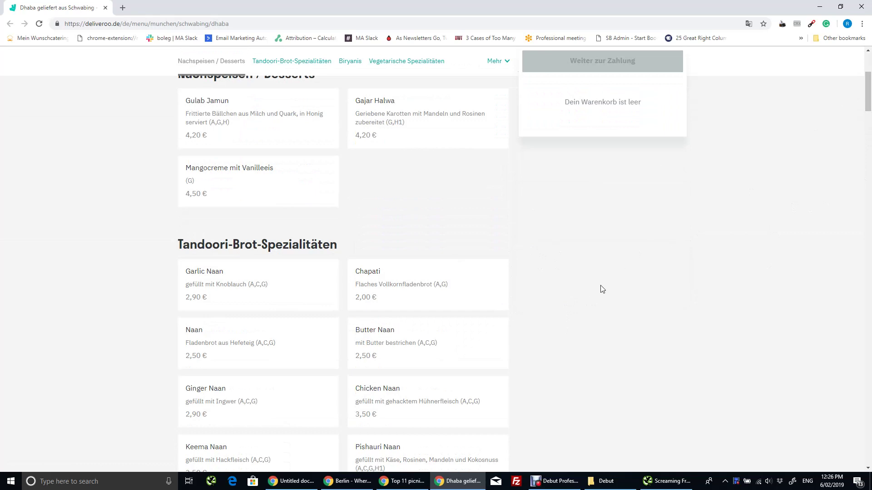
pyautogui.moveTo(867, 92); pyautogui.dragTo(867, 68)
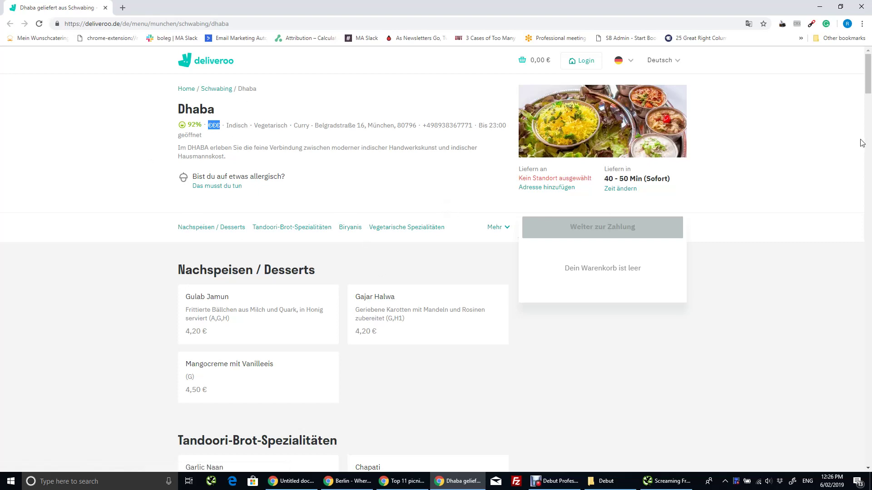
pyautogui.scroll(-2, 862, 141)
pyautogui.scroll(-1, 862, 142)
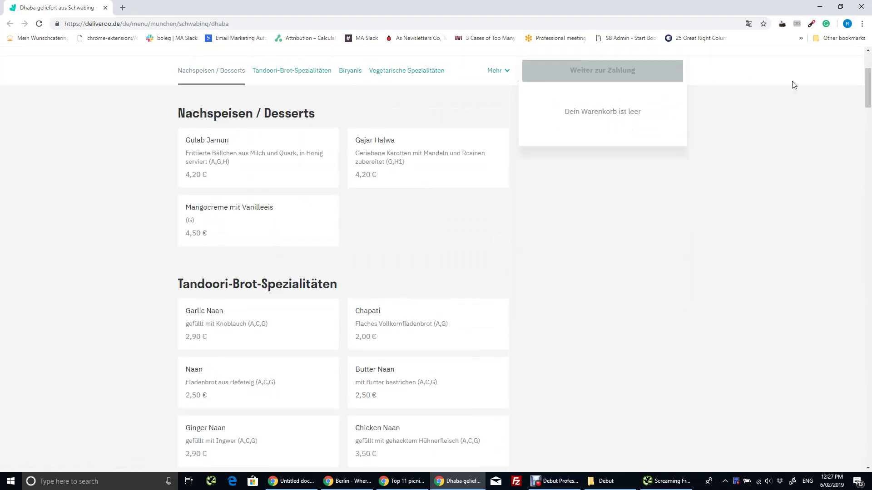
pyautogui.scroll(3, 791, 98)
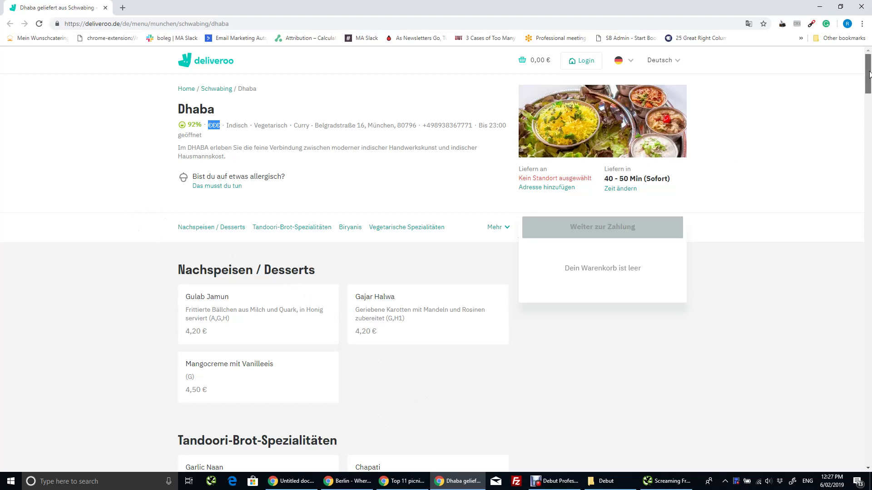
pyautogui.moveTo(868, 76); pyautogui.dragTo(869, 122)
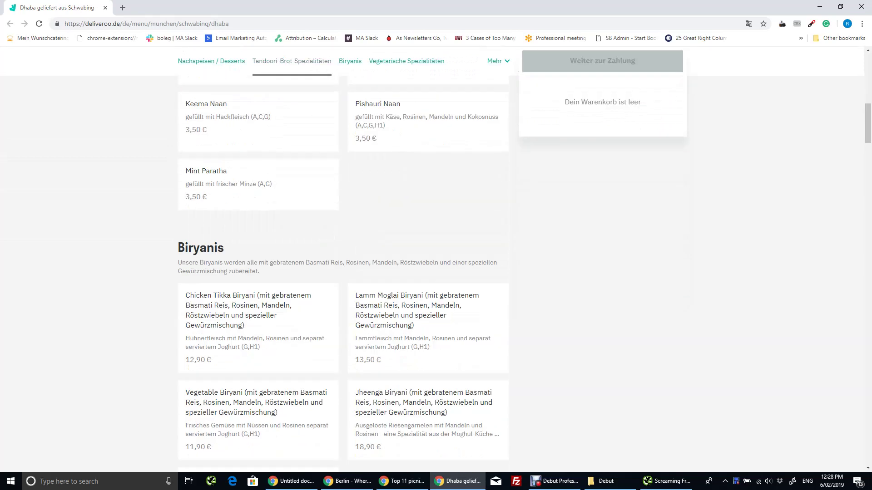
# Leave the Dhaba menu at its Biryanis section and switch back to Screaming Frog
pyautogui.click(292, 482)
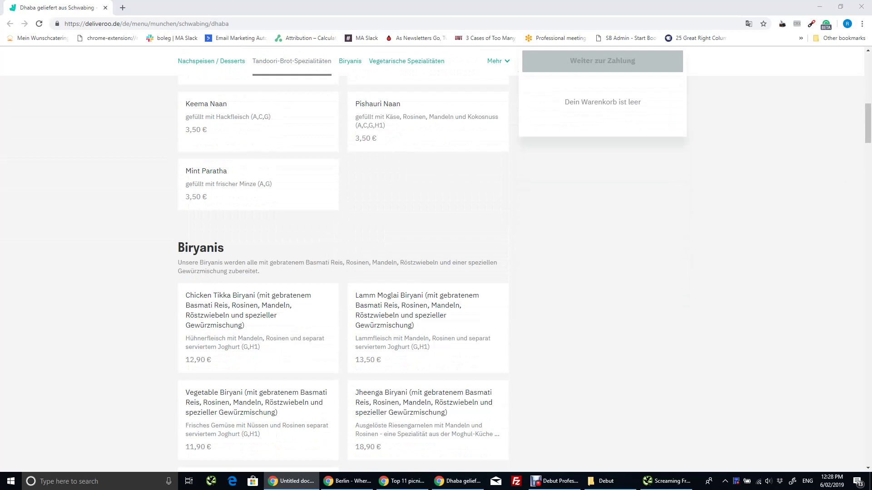
# Filter the crawl results to '/viktualienmarkt/schickfus' instead of the Dhaba filter
pyautogui.click(667, 482)
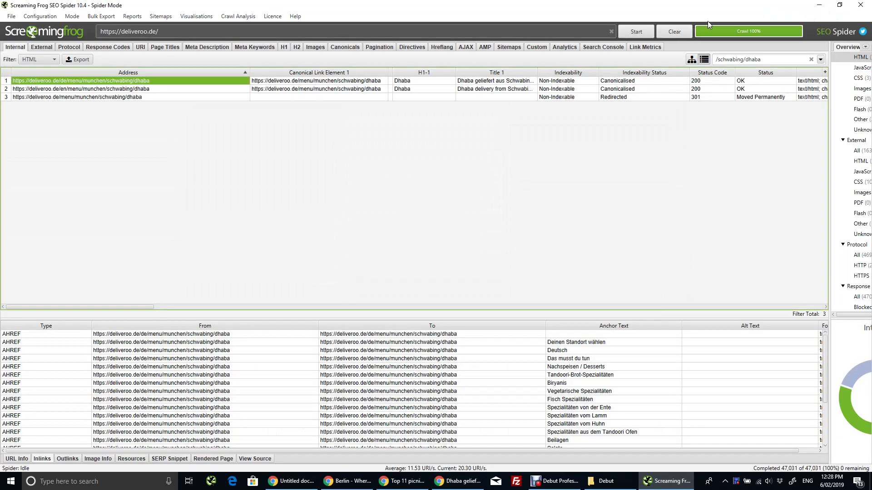
pyautogui.click(767, 60)
pyautogui.write('/viktualienmarkt/schickfus')
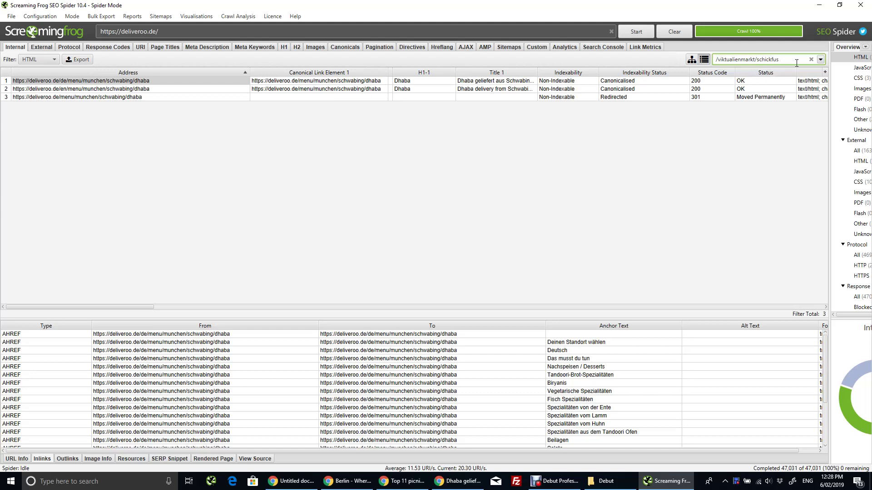
pyautogui.press('Return')
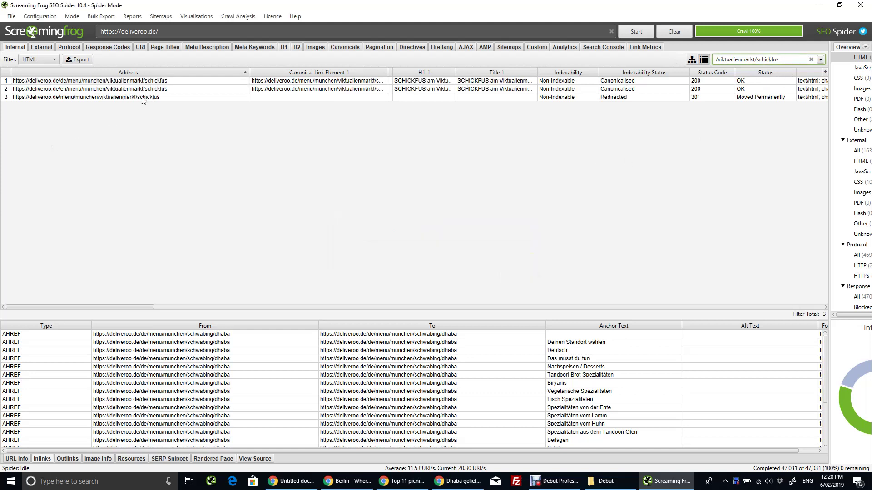
# Open the redirecting SCHICKFUS menu URL from row 3 in Chrome
pyautogui.click(139, 99)
pyautogui.rightClick(136, 99)
pyautogui.click(162, 104)
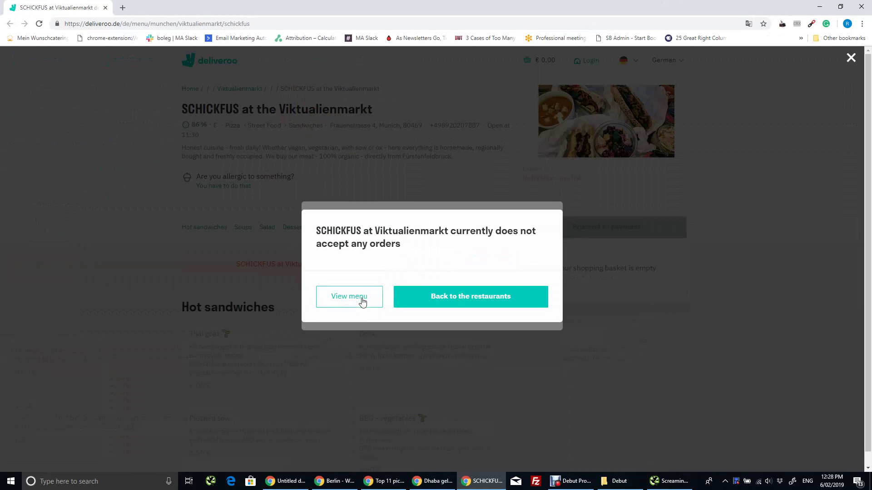
# Dismiss the no-orders notice and address prompt to view SCHICKFUS's menu, then return to Screaming Frog
pyautogui.click(361, 297)
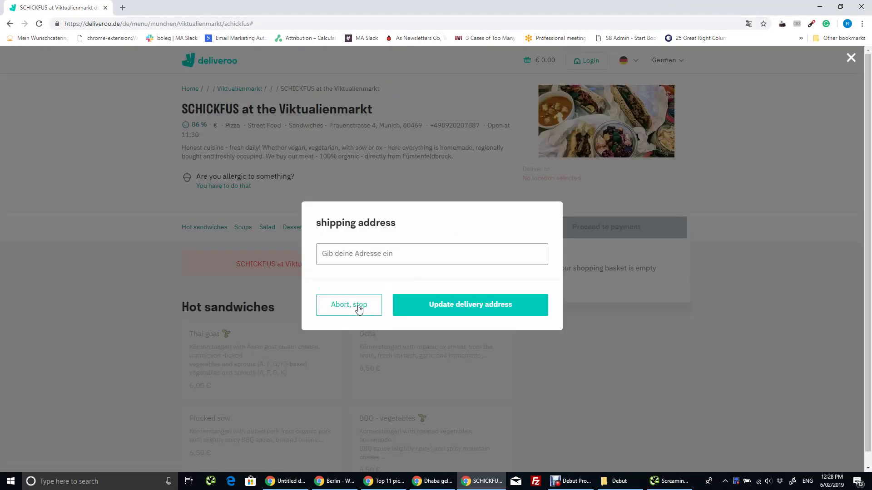
pyautogui.click(359, 307)
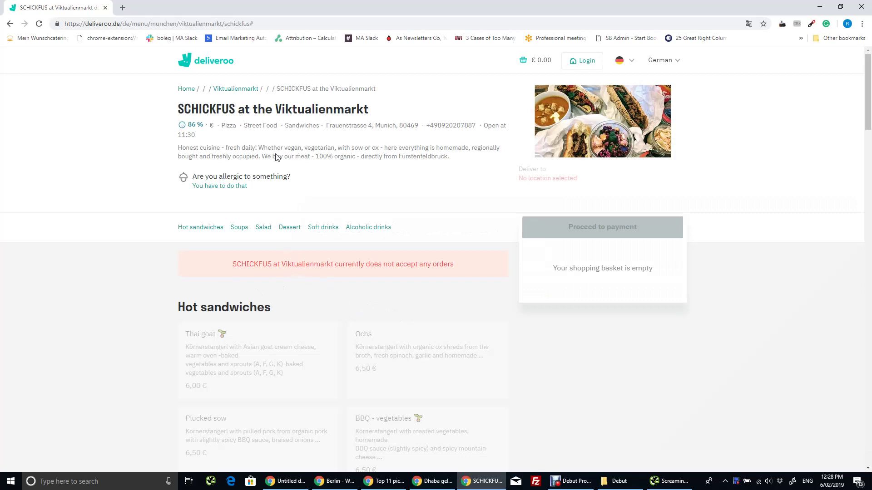
pyautogui.click(673, 482)
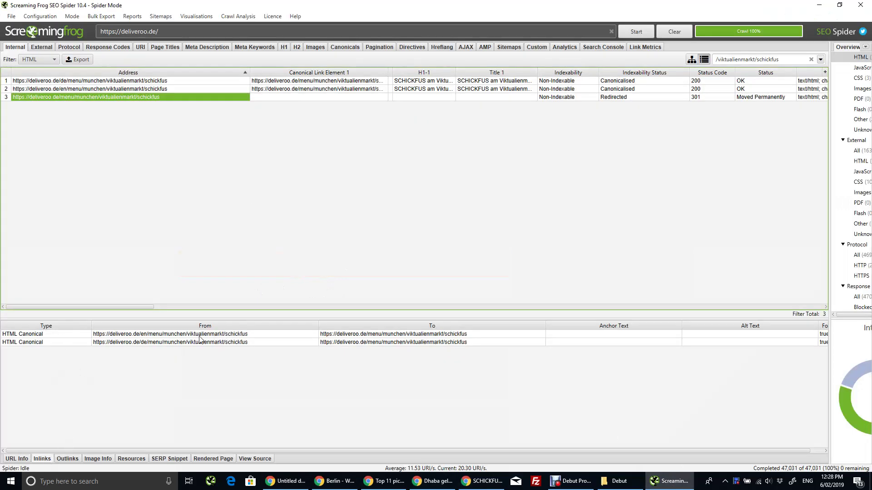
# Show inlinks of the German SCHICKFUS menu URL, including sitemap, redirect and hreflang links
pyautogui.click(43, 458)
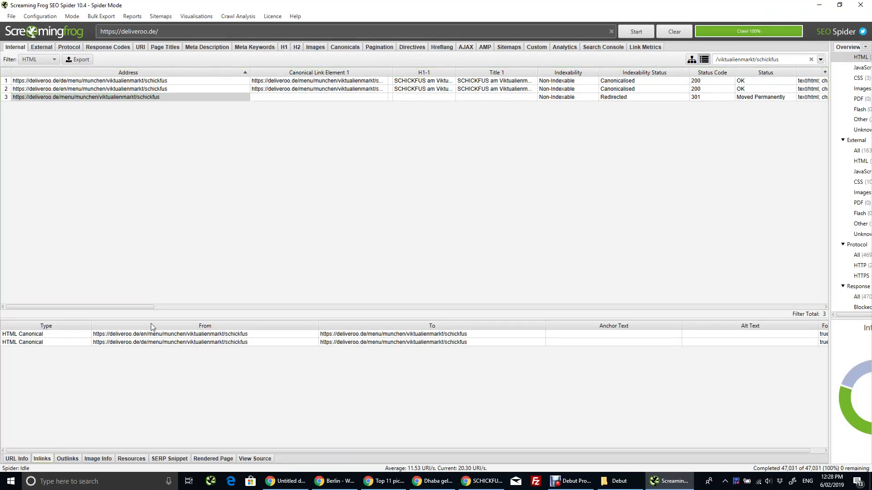
pyautogui.click(134, 80)
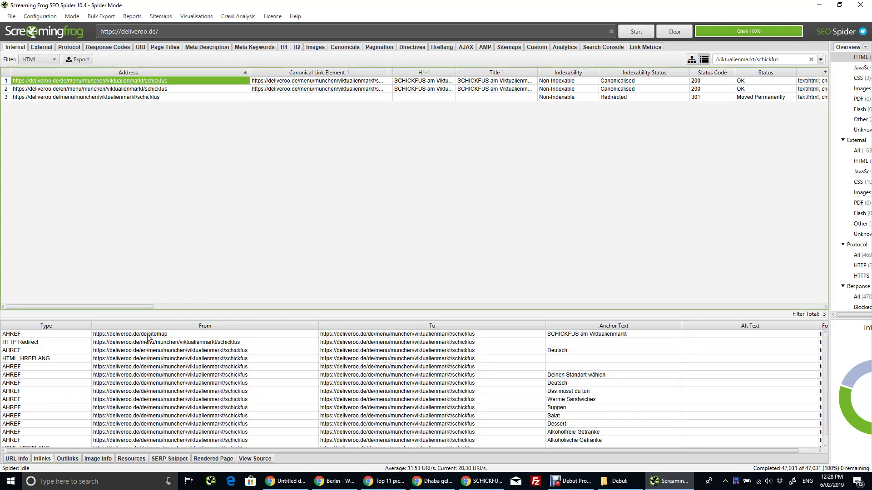
pyautogui.press('alt')
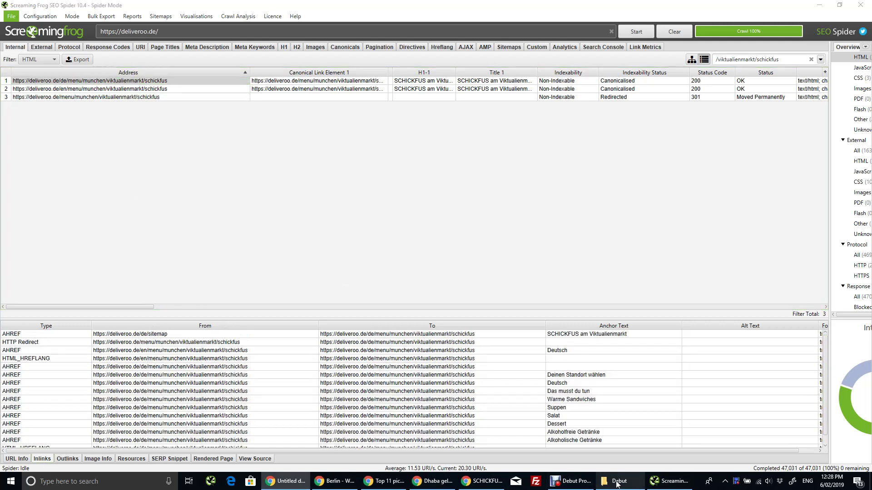
pyautogui.click(670, 482)
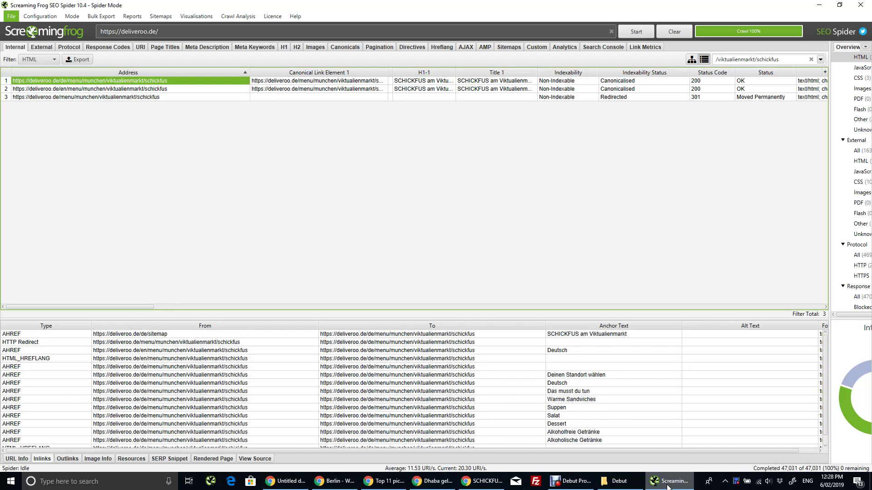
# Review the German SCHICKFUS menu page, then switch to the Top 11 picnic spots article
pyautogui.click(337, 482)
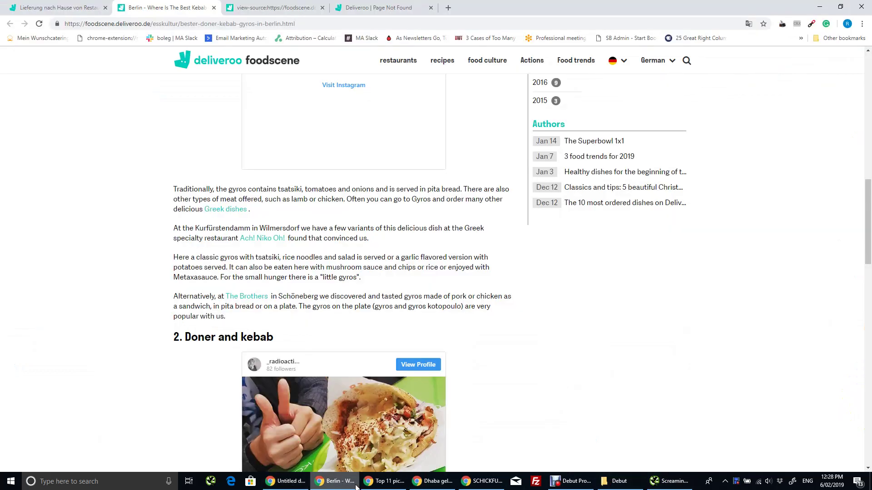
pyautogui.click(389, 481)
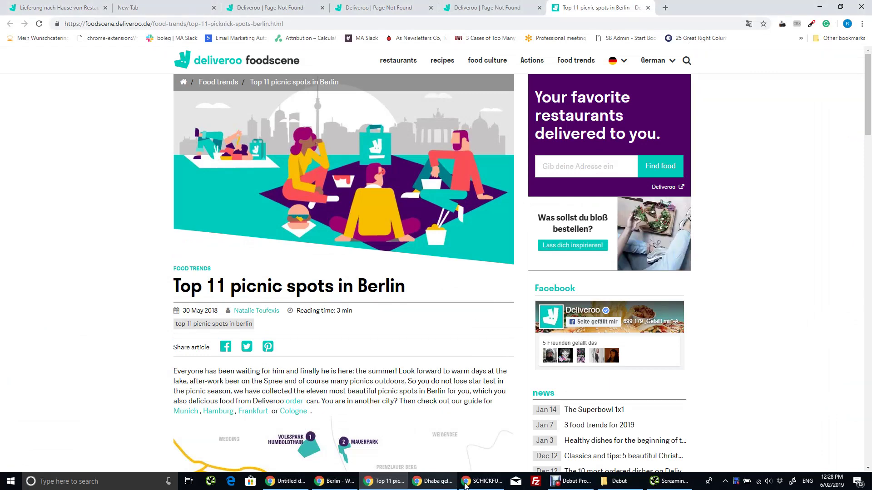
pyautogui.click(465, 482)
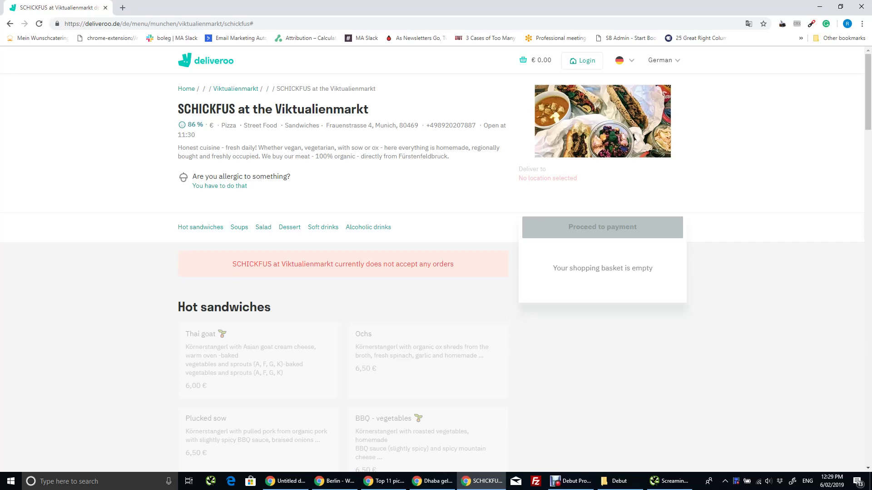
pyautogui.hotkey('alt', 'Tab')
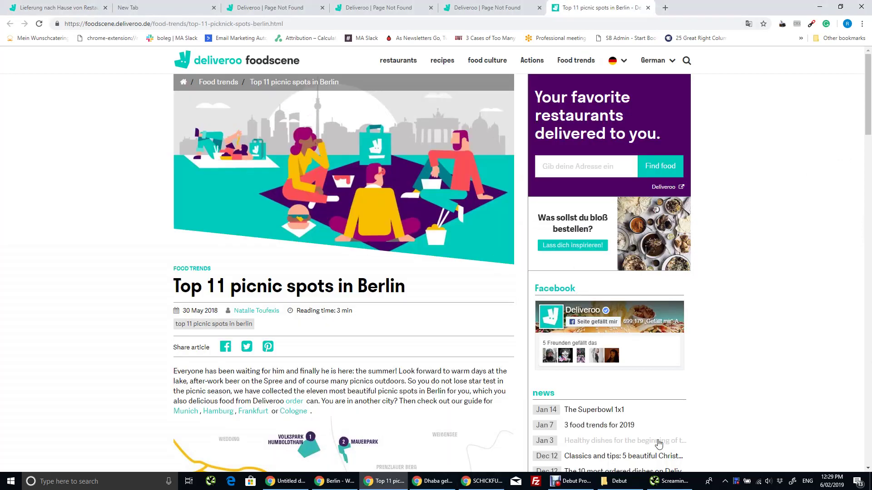
# Replace the SCHICKFUS search in Screaming Frog with 'pankow'
pyautogui.click(669, 481)
pyautogui.click(778, 59)
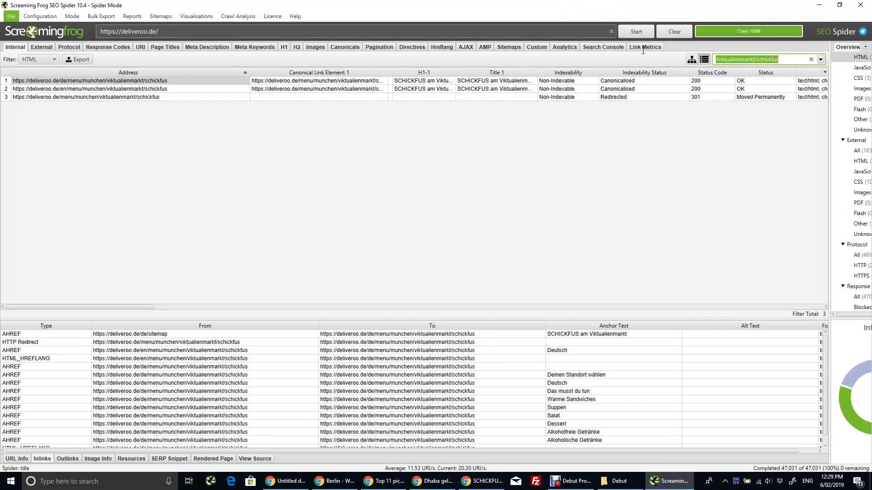
pyautogui.hotkey('ctrl', 'a')
pyautogui.write('pankow')
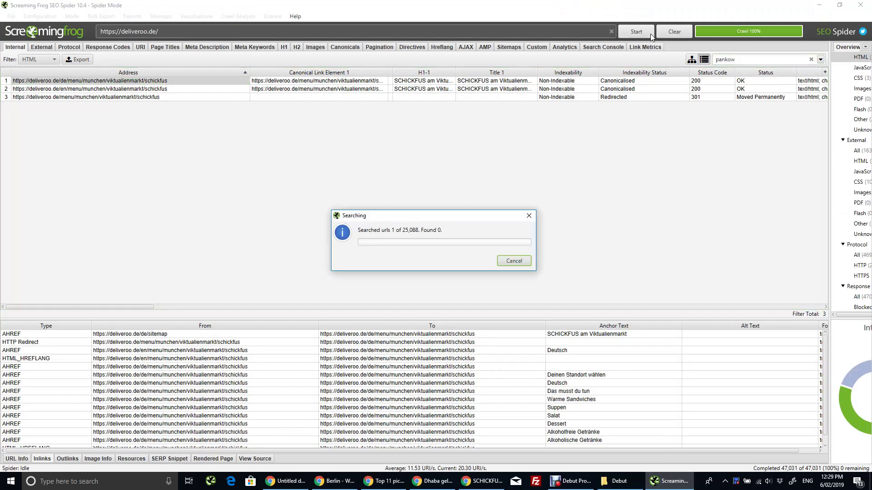
pyautogui.press('Return')
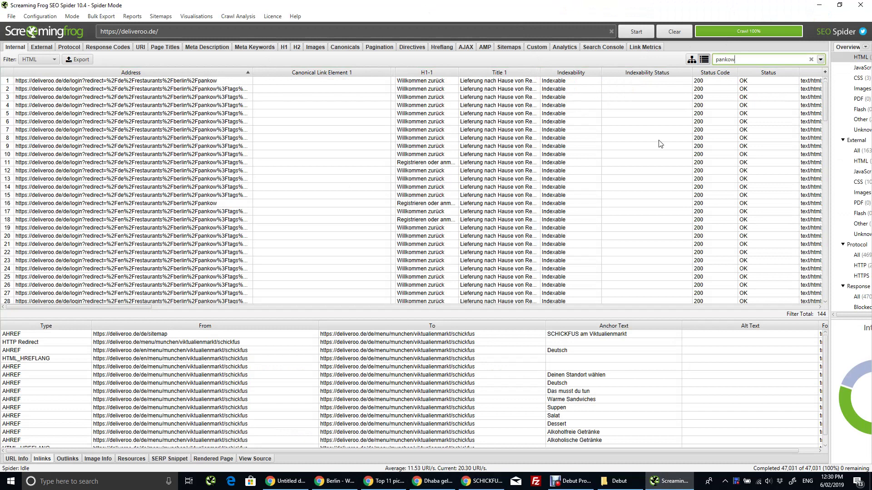
pyautogui.moveTo(825, 101); pyautogui.dragTo(817, 153)
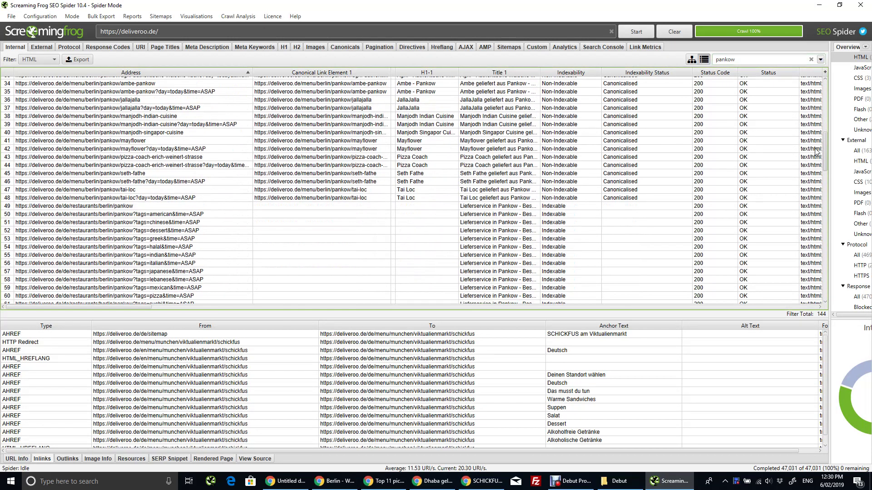
# Copy the German Pankow restaurants listing URL from row 49
pyautogui.click(94, 211)
pyautogui.rightClick(95, 213)
pyautogui.click(115, 220)
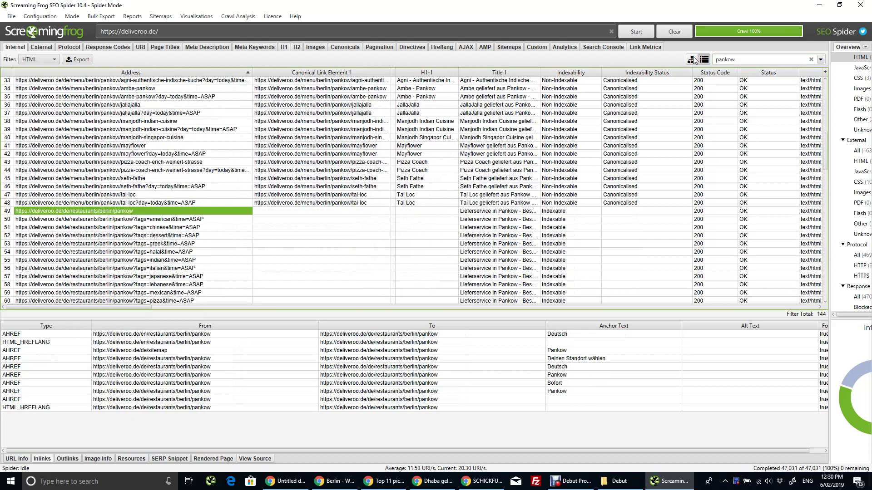
# Search by the pasted Pankow listing URL and sort the results by address in reverse
pyautogui.click(727, 59)
pyautogui.hotkey('ctrl', 'a')
pyautogui.hotkey('ctrl', 'v')
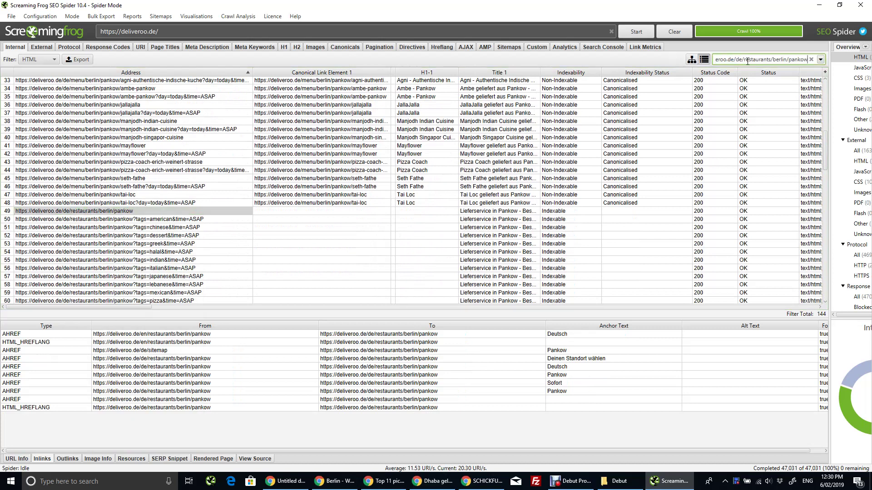
pyautogui.moveTo(771, 59); pyautogui.dragTo(665, 62)
pyautogui.press('Return')
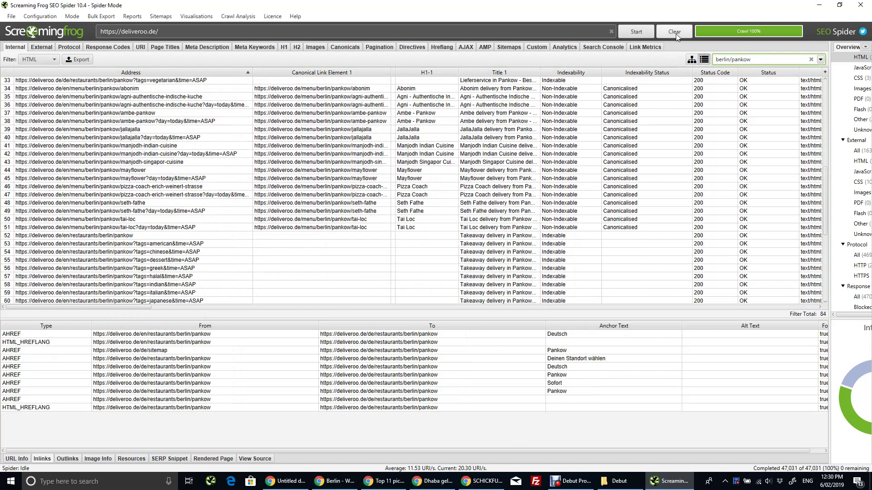
pyautogui.click(185, 71)
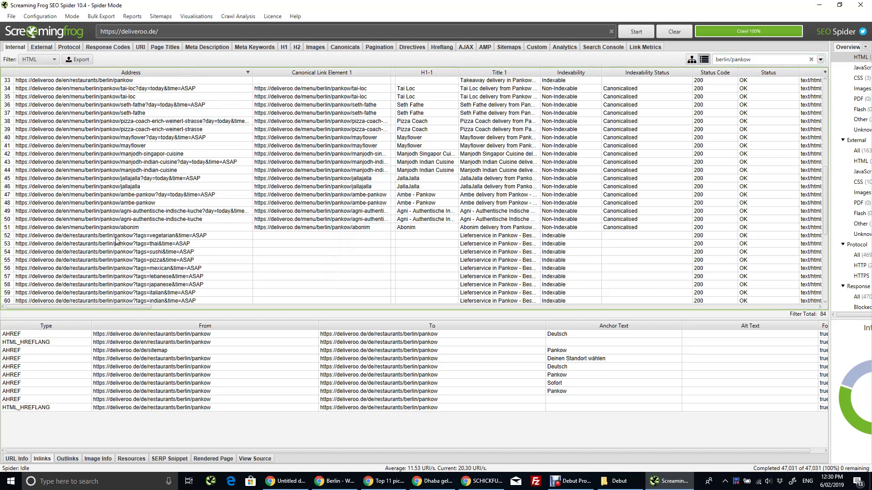
# Trim the pasted URL's domain so the search reads 'restaurants/berlin/pankow'
pyautogui.click(755, 59)
pyautogui.hotkey('ctrl', 'v')
pyautogui.moveTo(744, 59); pyautogui.dragTo(665, 61)
pyautogui.press('BackSpace')
pyautogui.press('Return')
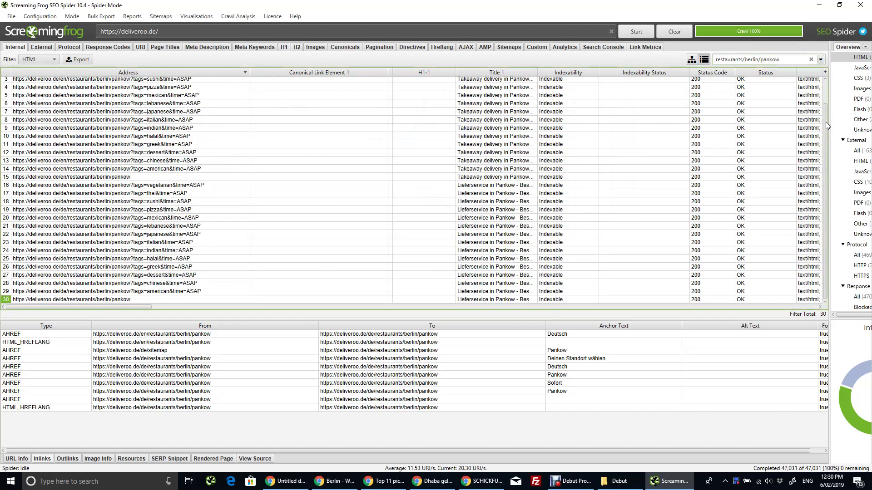
pyautogui.moveTo(826, 122); pyautogui.dragTo(828, 98)
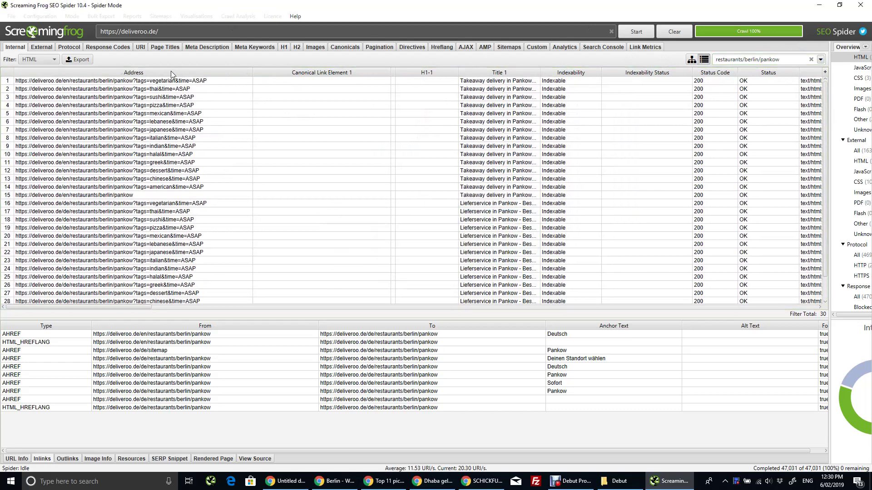
# Sort the Pankow listings by address, review the rows, and open the English Pankow page
pyautogui.click(170, 72)
pyautogui.click(116, 82)
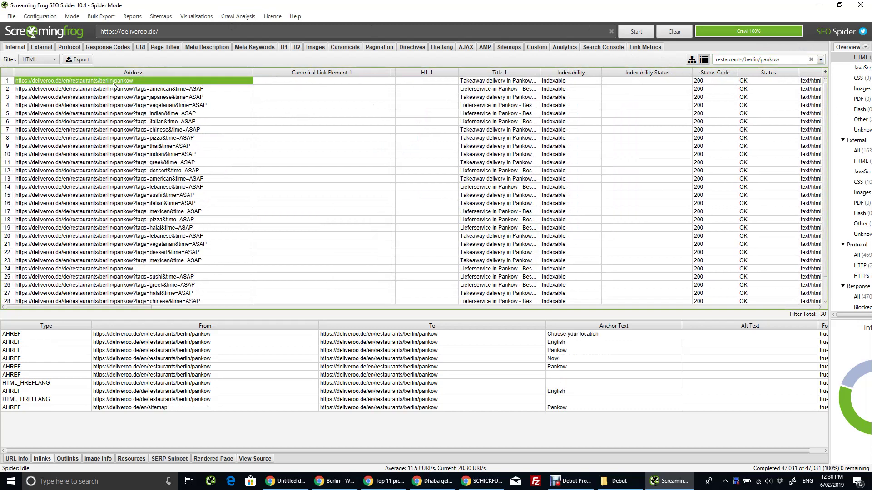
pyautogui.click(114, 271)
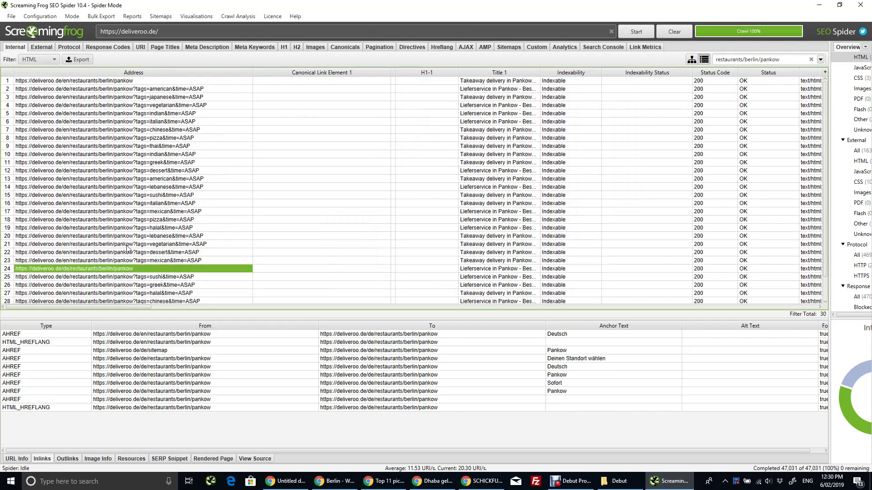
pyautogui.moveTo(198, 90); pyautogui.dragTo(190, 262)
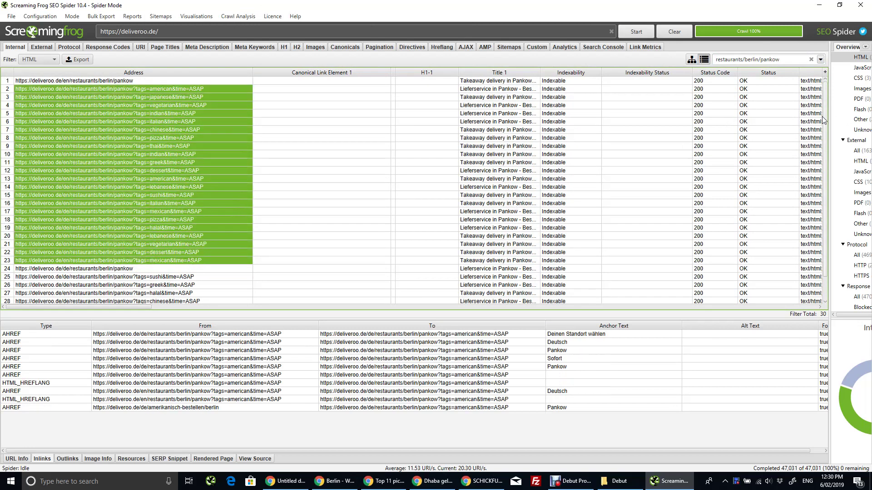
pyautogui.scroll(-1, 818, 197)
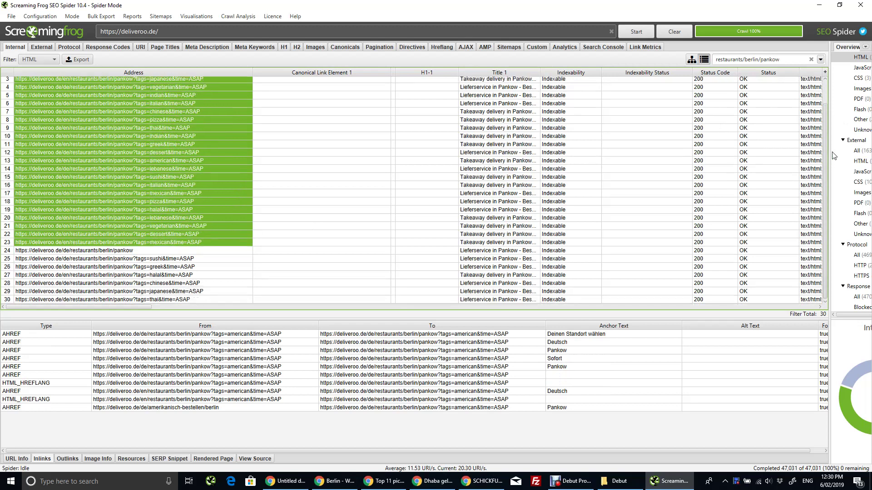
pyautogui.scroll(1, 833, 153)
pyautogui.scroll(1, 826, 170)
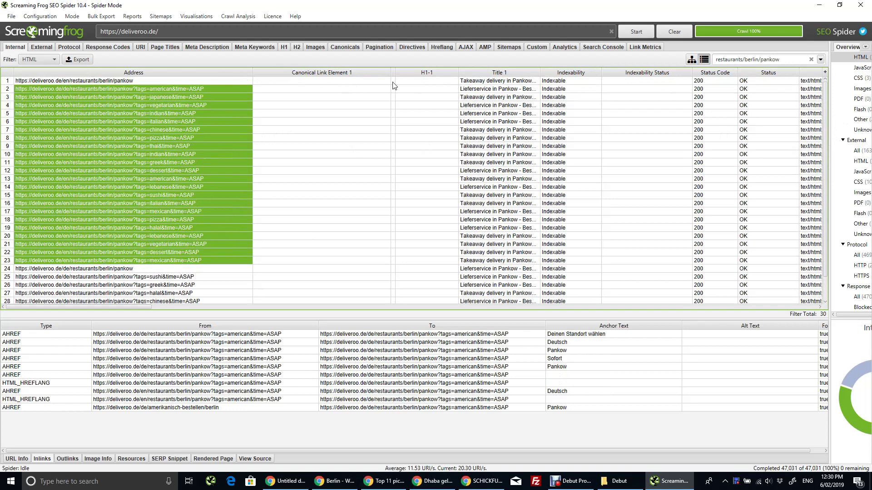
pyautogui.click(421, 81)
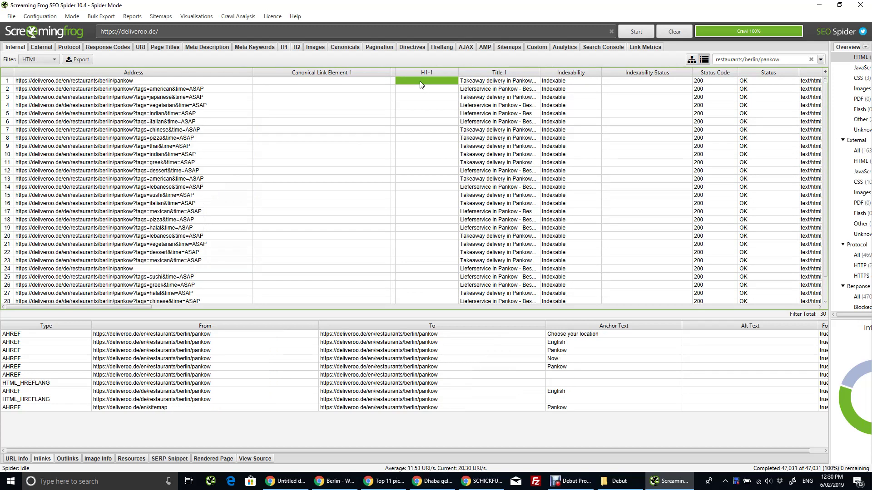
pyautogui.click(134, 82)
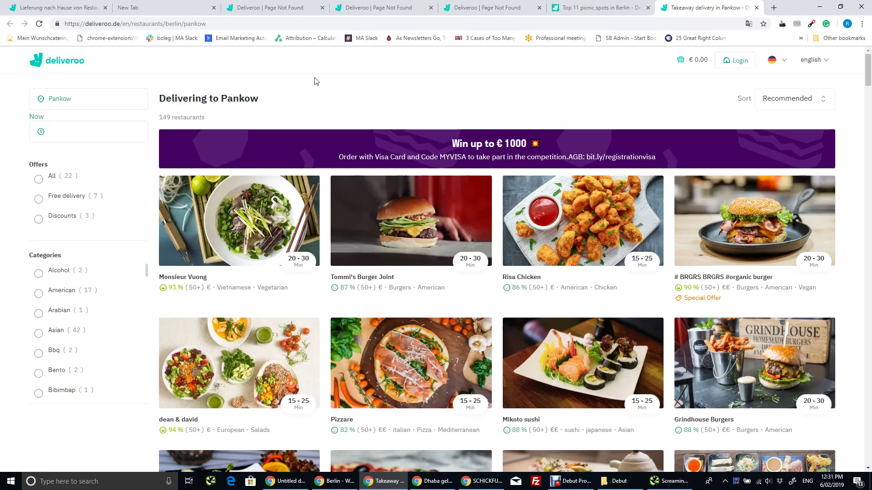
# Inspect the 'Delivering to Pankow' heading's HTML in DevTools, then return to Screaming Frog
pyautogui.moveTo(159, 98); pyautogui.dragTo(220, 92)
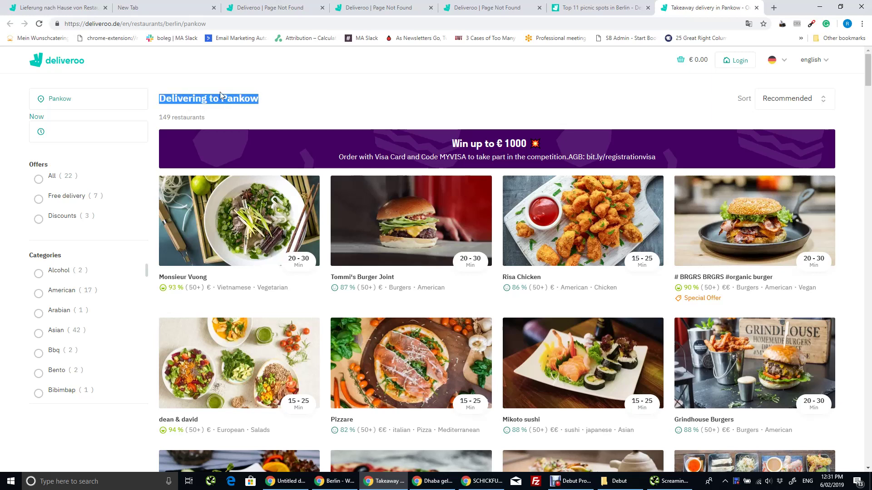
pyautogui.rightClick(208, 99)
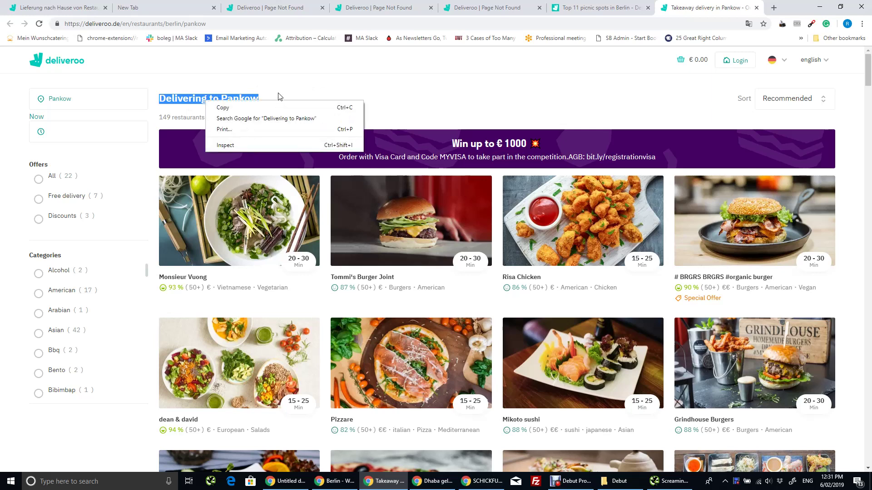
pyautogui.click(259, 96)
pyautogui.rightClick(214, 103)
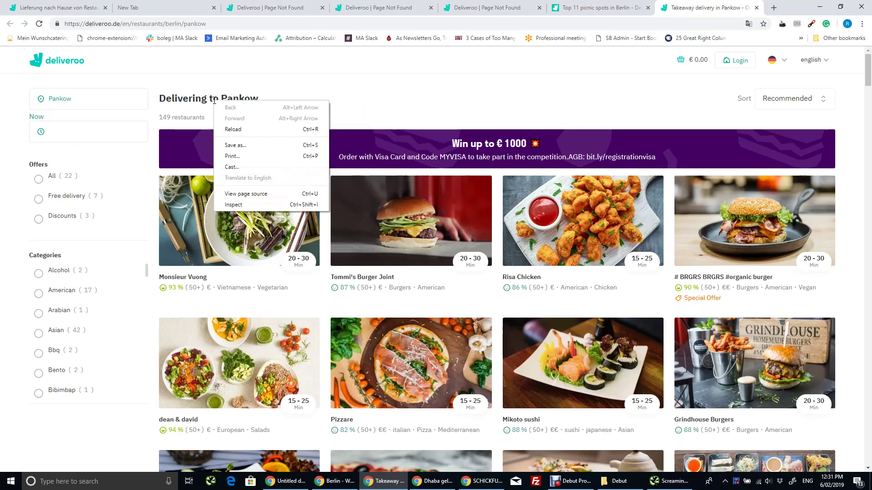
pyautogui.click(234, 205)
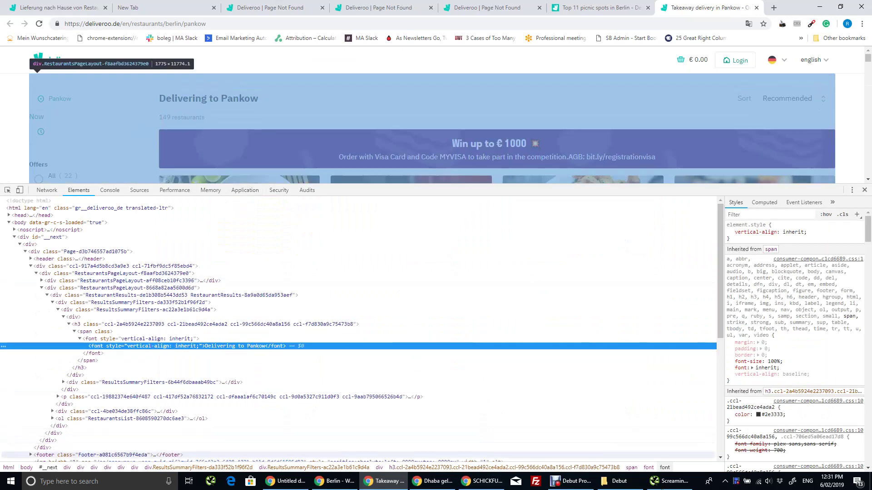
pyautogui.click(670, 481)
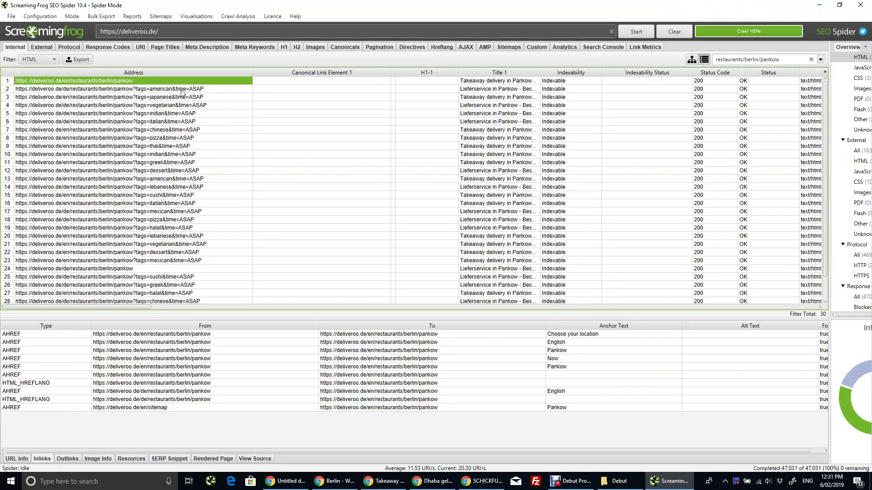
# Widen the Title 1 column and review the greek and indian Pankow URLs' titles
pyautogui.click(424, 81)
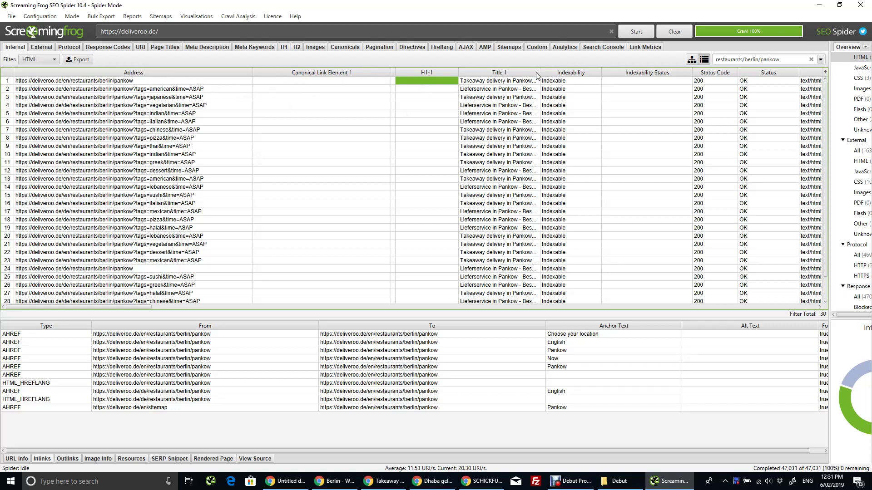
pyautogui.moveTo(540, 71); pyautogui.dragTo(613, 72)
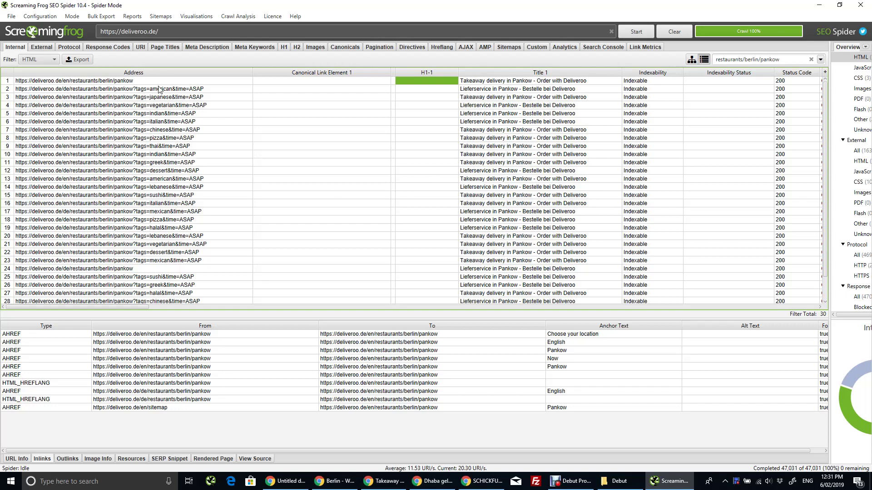
pyautogui.moveTo(166, 90); pyautogui.dragTo(158, 264)
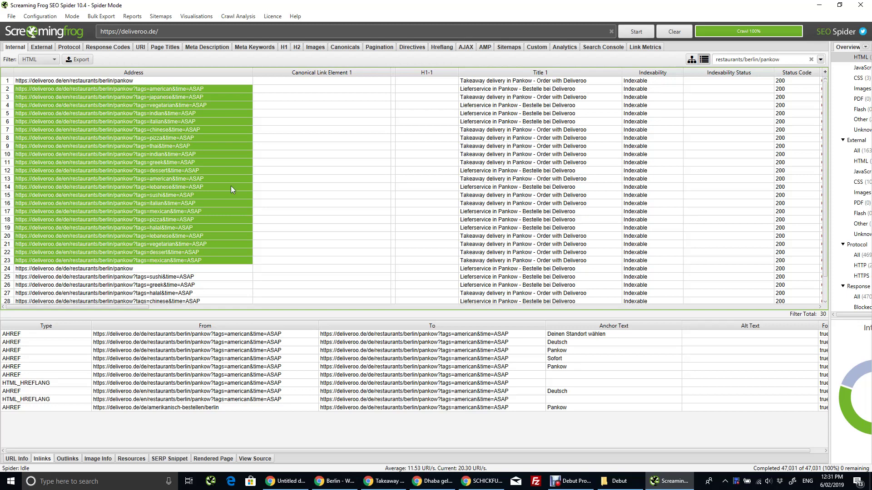
pyautogui.click(170, 164)
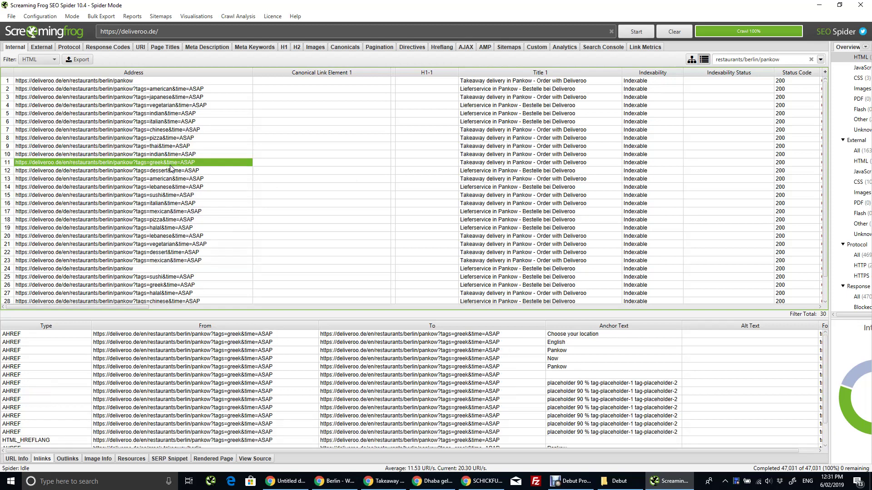
pyautogui.click(493, 163)
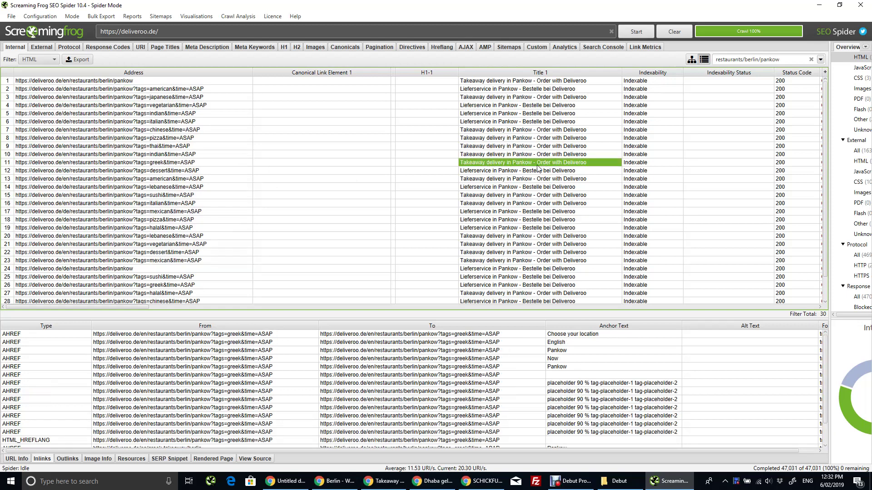
pyautogui.click(502, 156)
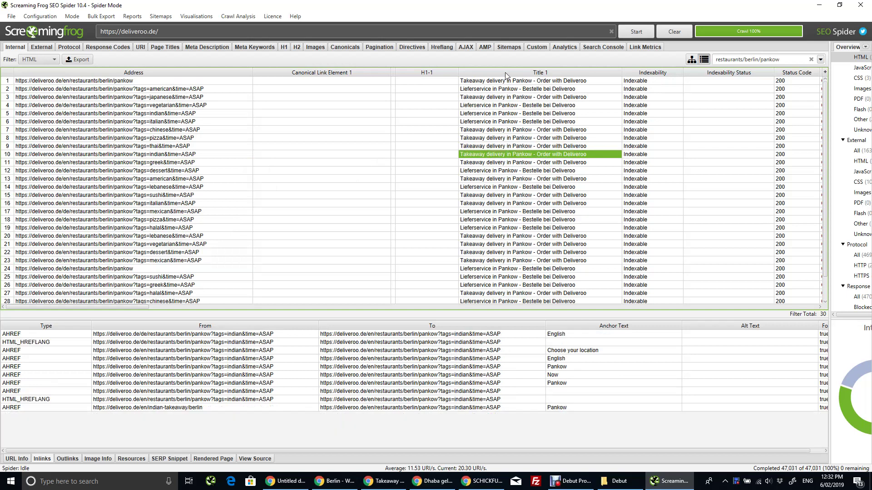
# Sort Pankow URLs by title and check inlinks of the american, vegetarian and main pages
pyautogui.click(505, 74)
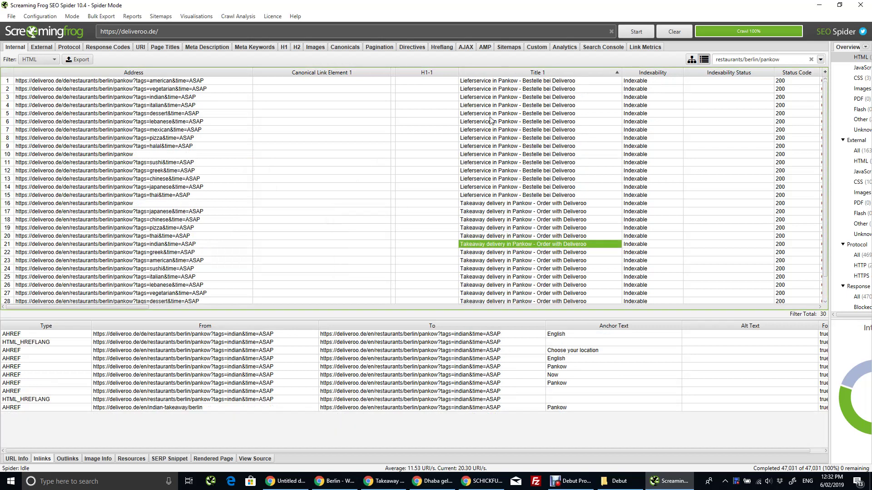
pyautogui.click(156, 96)
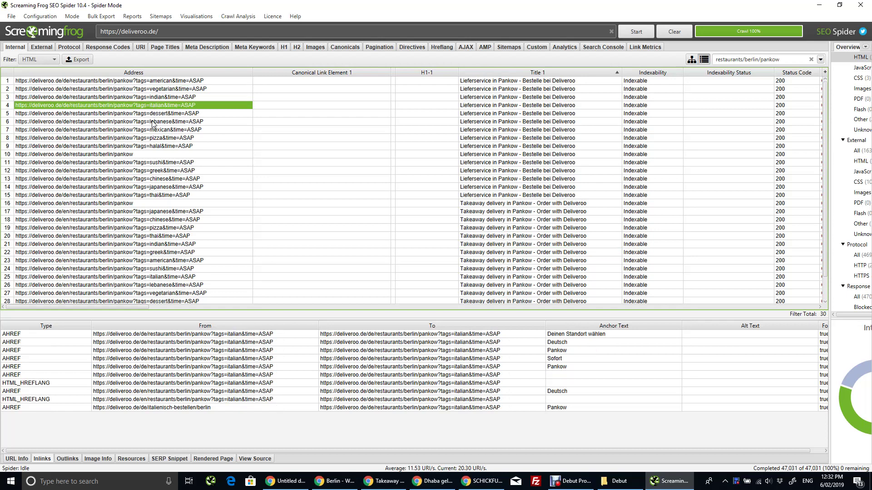
pyautogui.click(154, 122)
pyautogui.click(164, 114)
pyautogui.click(167, 97)
pyautogui.click(172, 80)
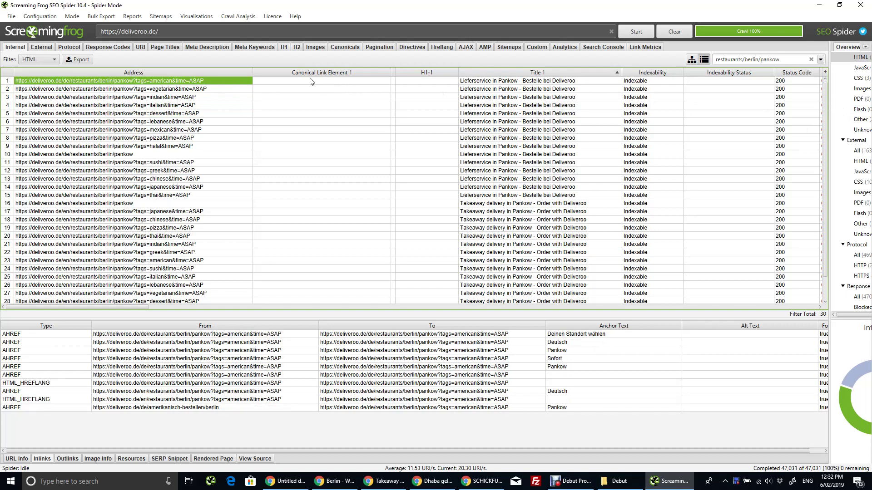
pyautogui.click(166, 92)
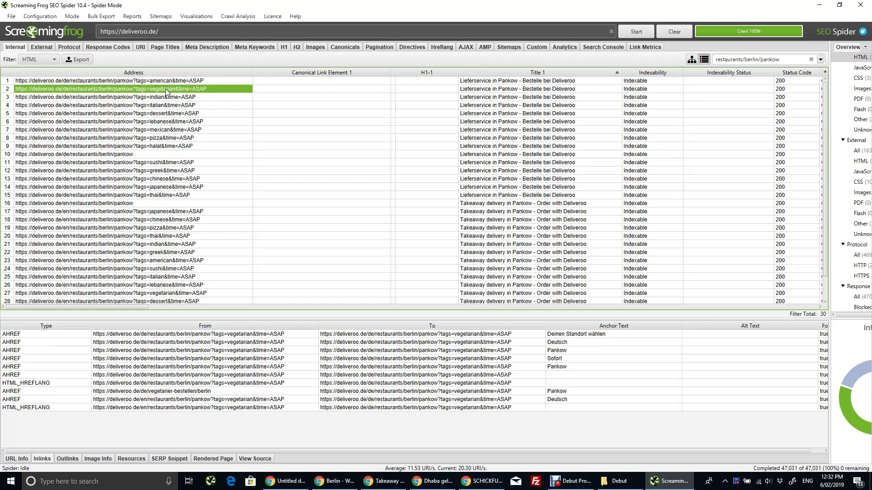
pyautogui.click(127, 156)
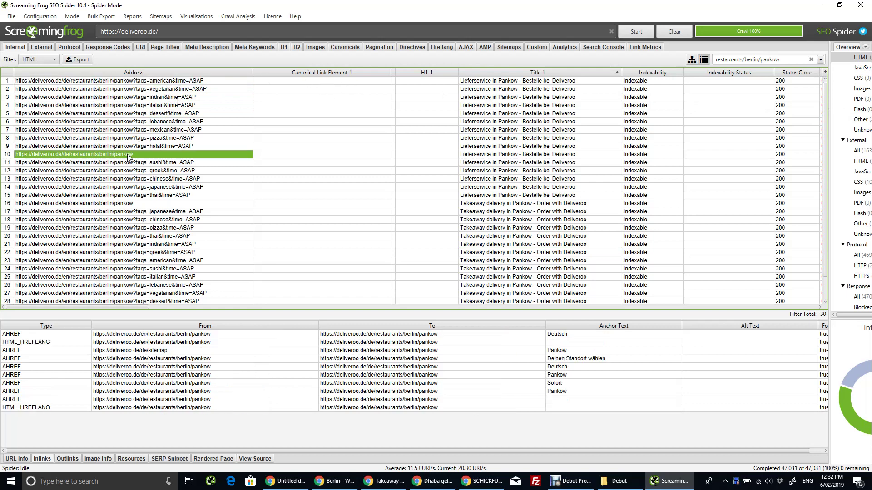
pyautogui.click(151, 213)
# Sort the Pankow URLs by address and view the greek-tag page in its original German
pyautogui.click(125, 203)
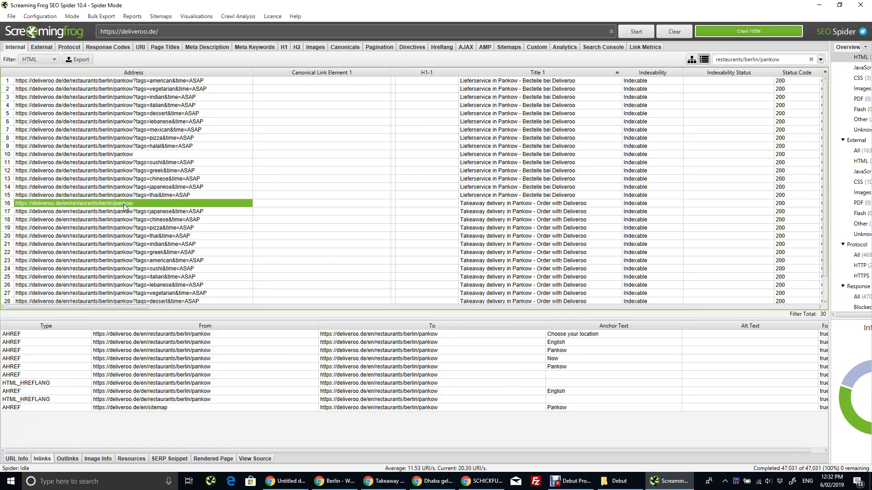
pyautogui.click(220, 73)
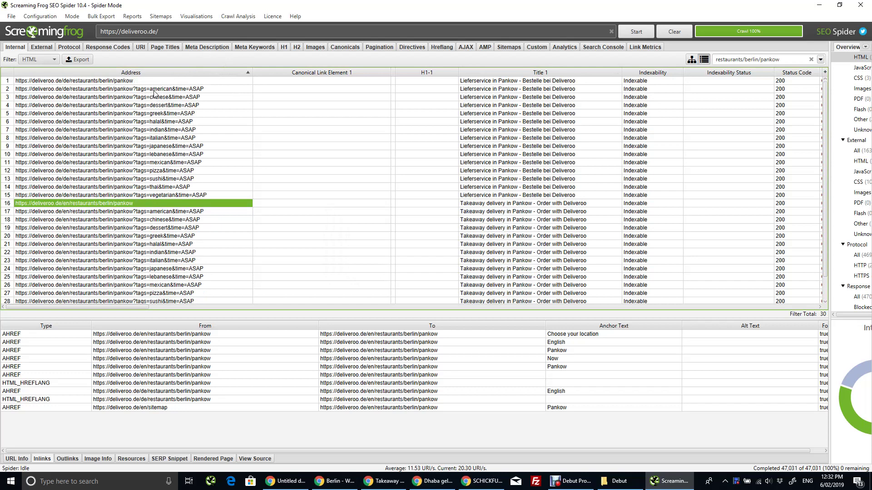
pyautogui.click(175, 114)
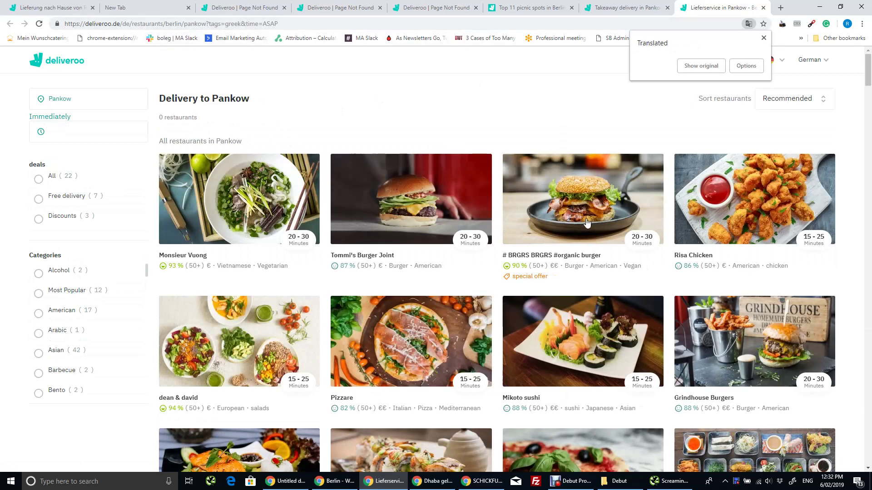
pyautogui.click(701, 65)
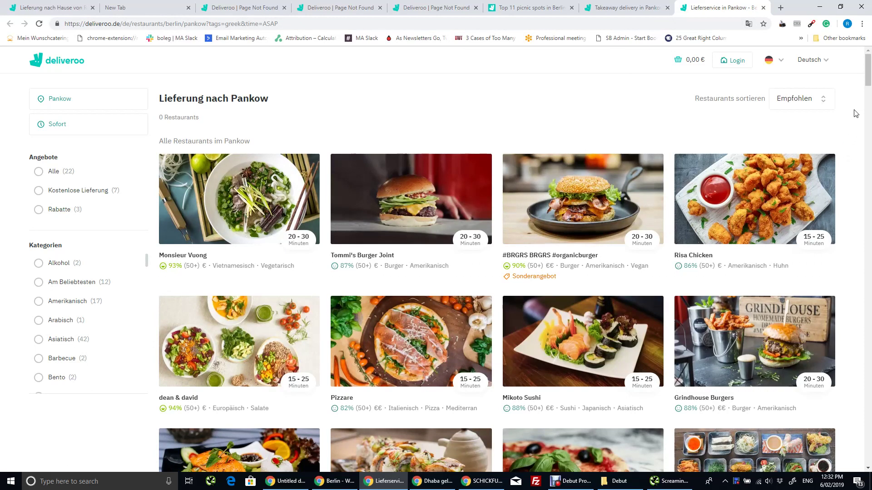
pyautogui.moveTo(867, 75)
pyautogui.mouseDown()
pyautogui.moveTo(865, 120)
pyautogui.moveTo(867, 65)
pyautogui.mouseUp()
# Bring up the indian Pankow page from the crawl list, then reselect the greek row
pyautogui.click(654, 482)
pyautogui.click(163, 113)
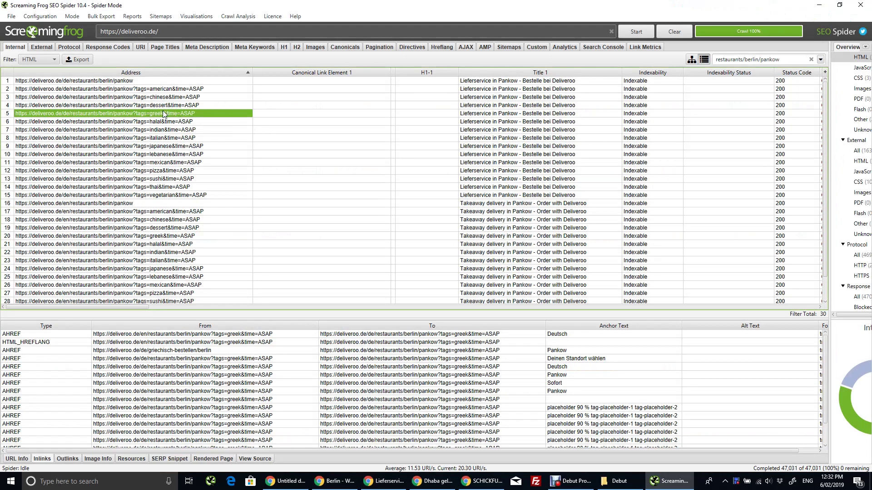
pyautogui.click(167, 131)
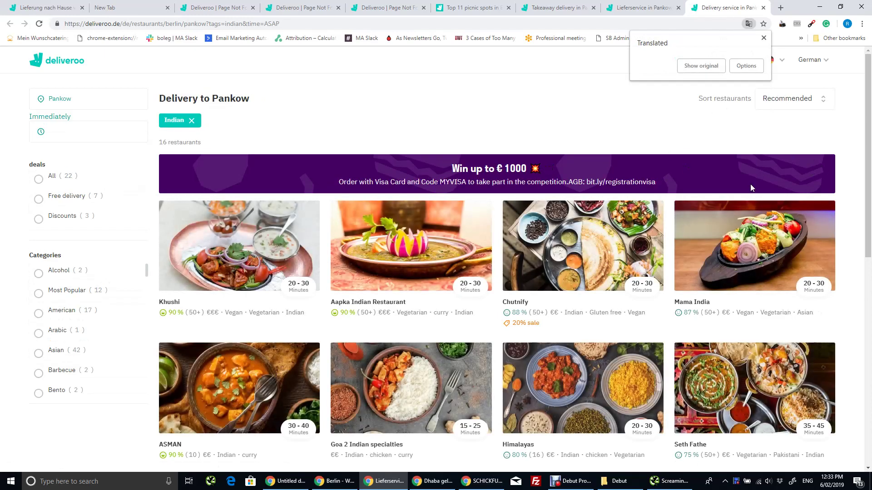
pyautogui.hotkey('alt', 'Tab')
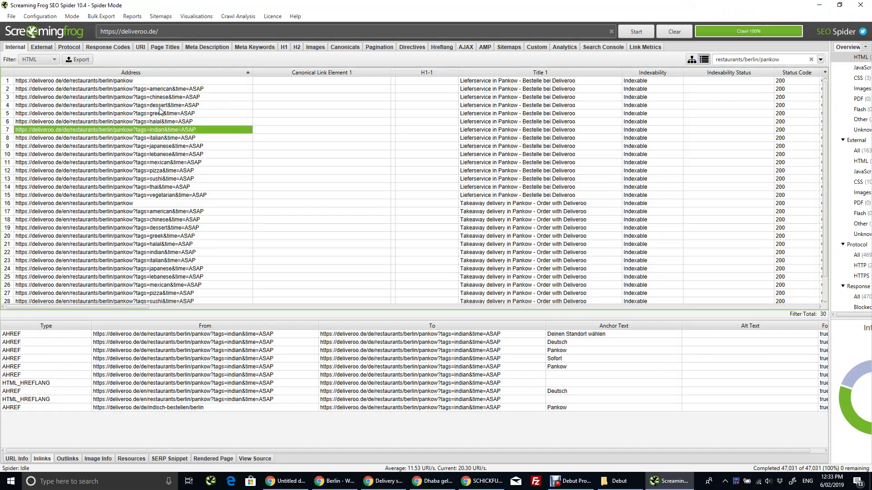
pyautogui.click(172, 114)
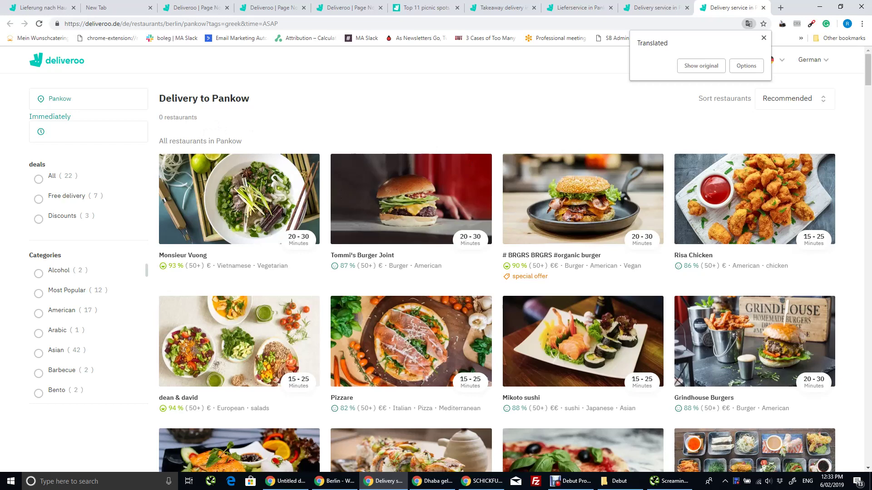
pyautogui.moveTo(866, 71)
pyautogui.mouseDown()
pyautogui.moveTo(866, 225)
pyautogui.moveTo(867, 97)
pyautogui.mouseUp()
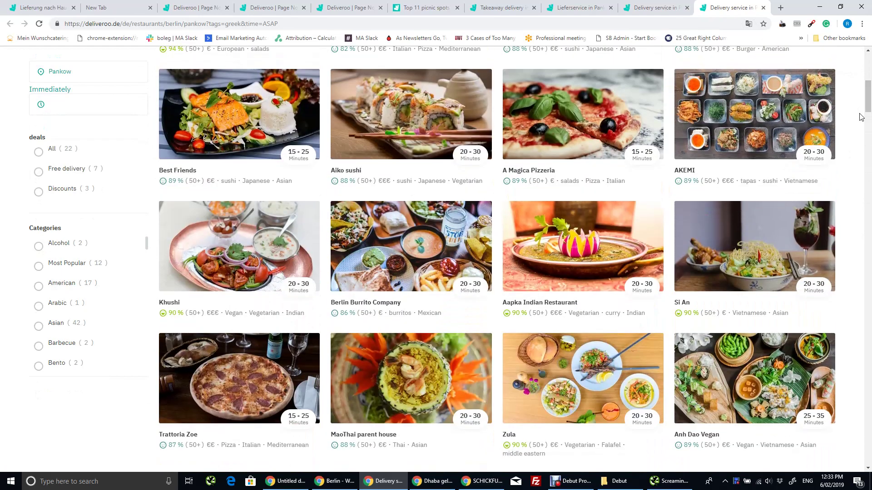
pyautogui.scroll(5, 773, 163)
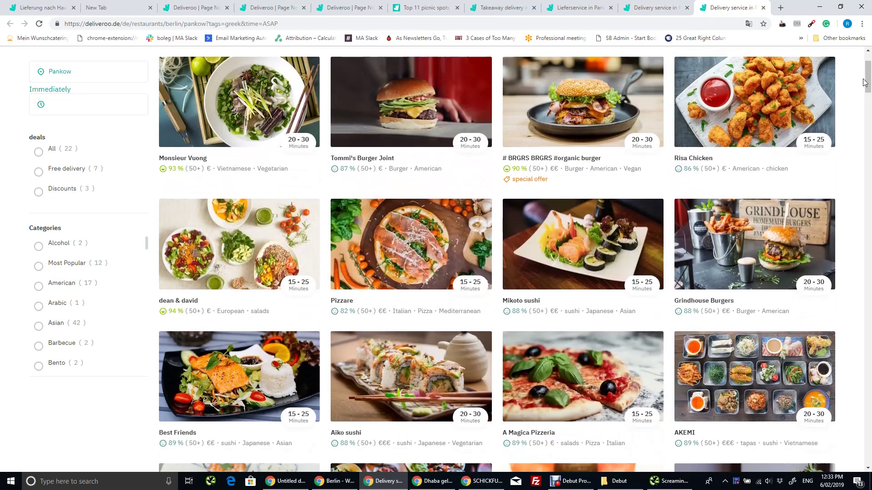
pyautogui.scroll(3, 865, 75)
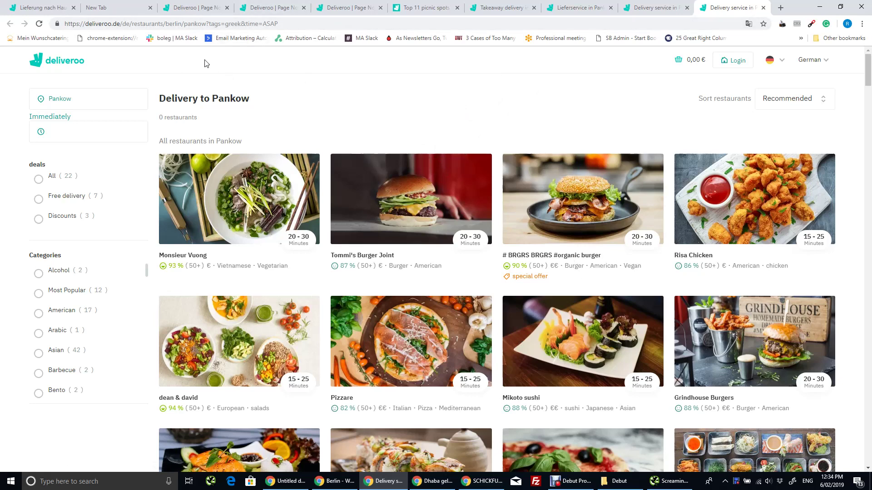
# Go back to Screaming Frog to see the inlinks of the German greek-tag Pankow URL
pyautogui.hotkey('alt', 'Tab')
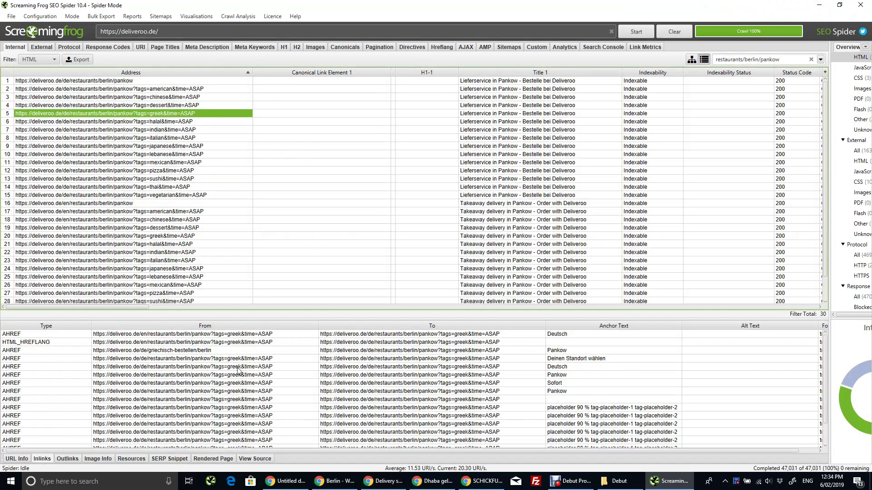
# Open and translate the Berlin Greek delivery page, review its intro, and follow its Pankow link
pyautogui.click(198, 352)
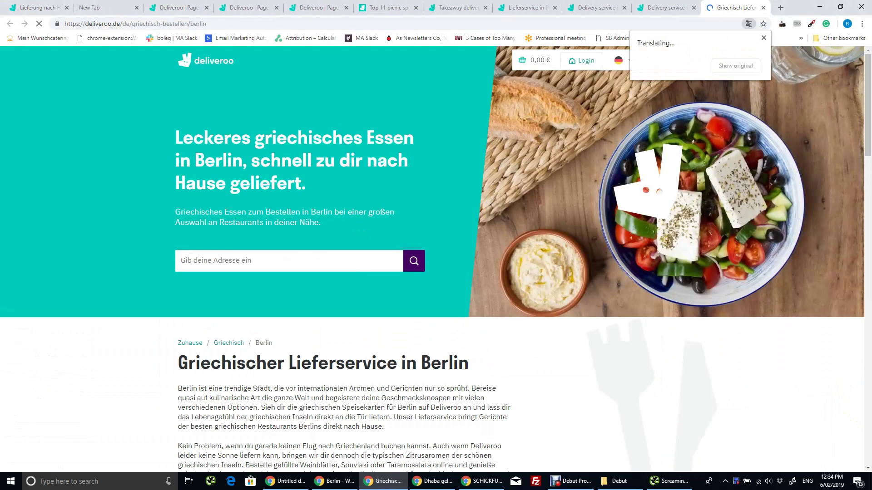
pyautogui.click(763, 38)
pyautogui.moveTo(867, 88)
pyautogui.mouseDown()
pyautogui.moveTo(859, 199)
pyautogui.moveTo(867, 130)
pyautogui.mouseUp()
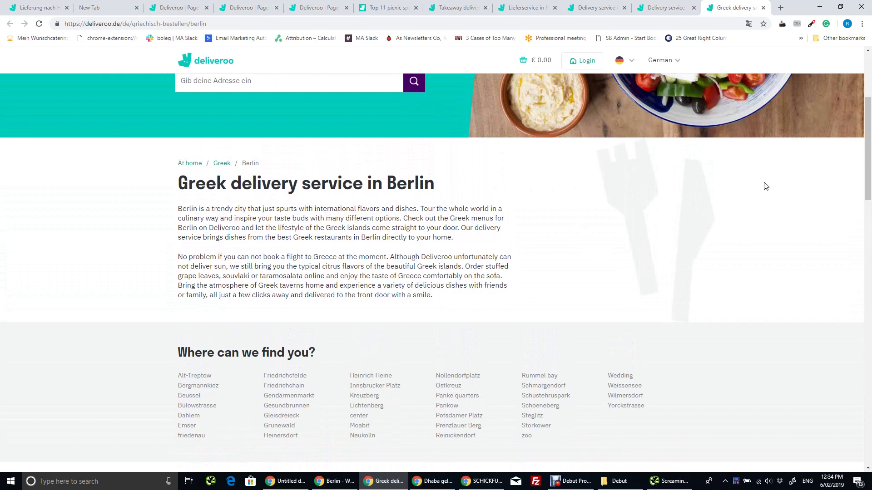
pyautogui.scroll(2, 864, 187)
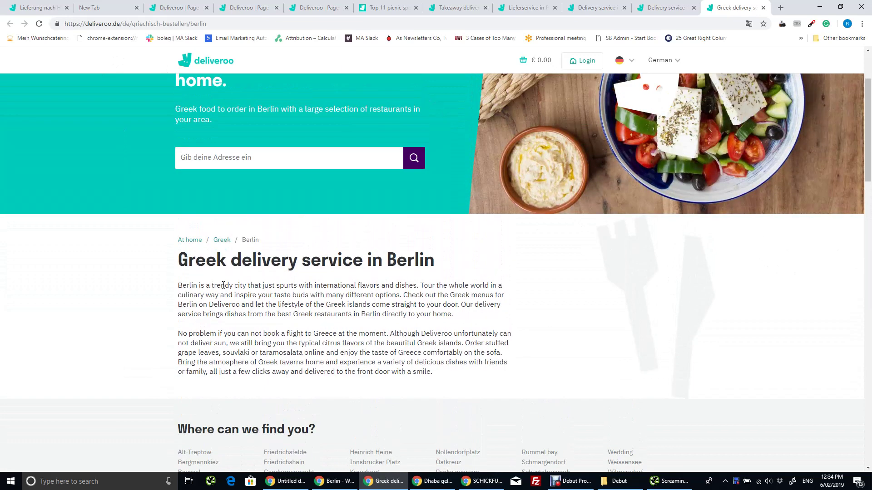
pyautogui.doubleClick(180, 259)
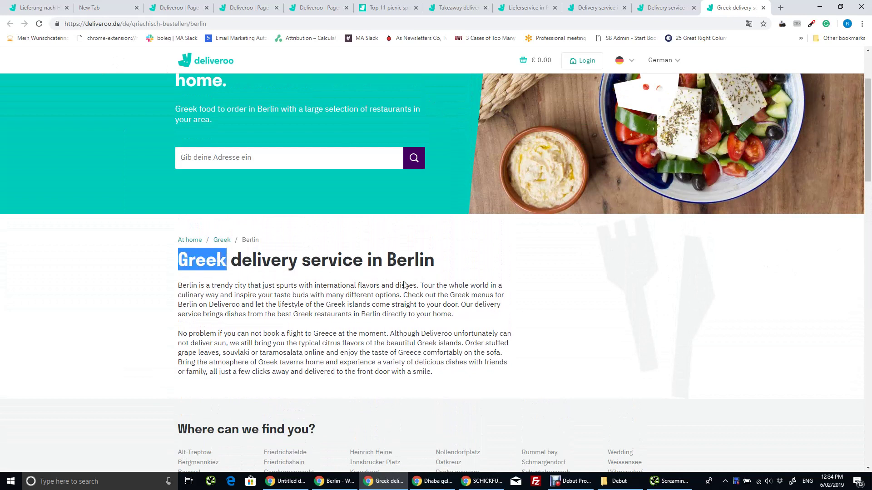
pyautogui.moveTo(387, 260); pyautogui.dragTo(434, 259)
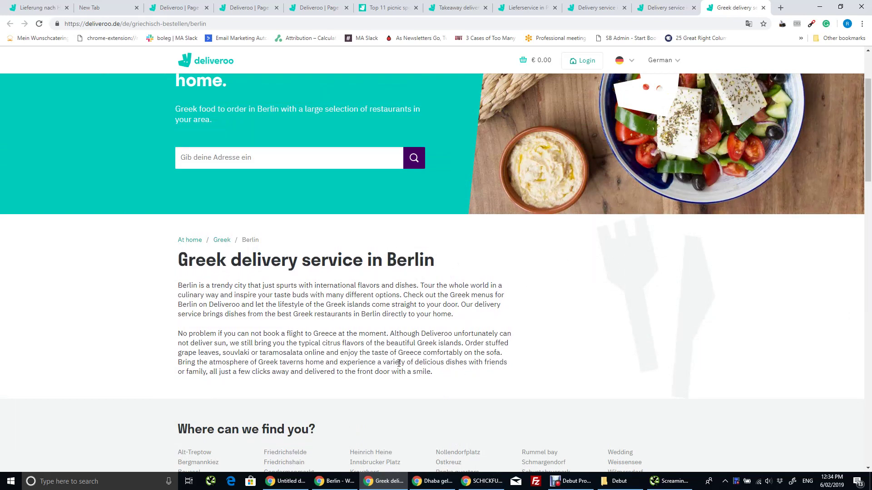
pyautogui.moveTo(436, 374); pyautogui.dragTo(174, 286)
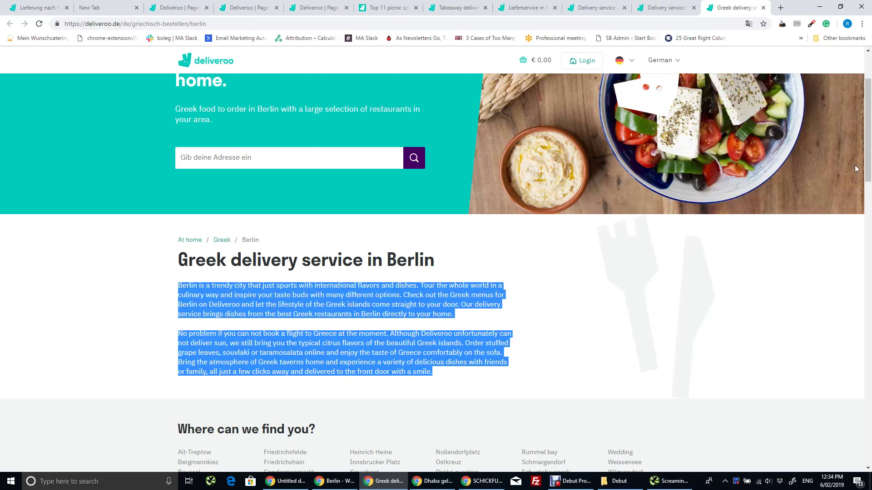
pyautogui.moveTo(868, 130); pyautogui.dragTo(835, 413)
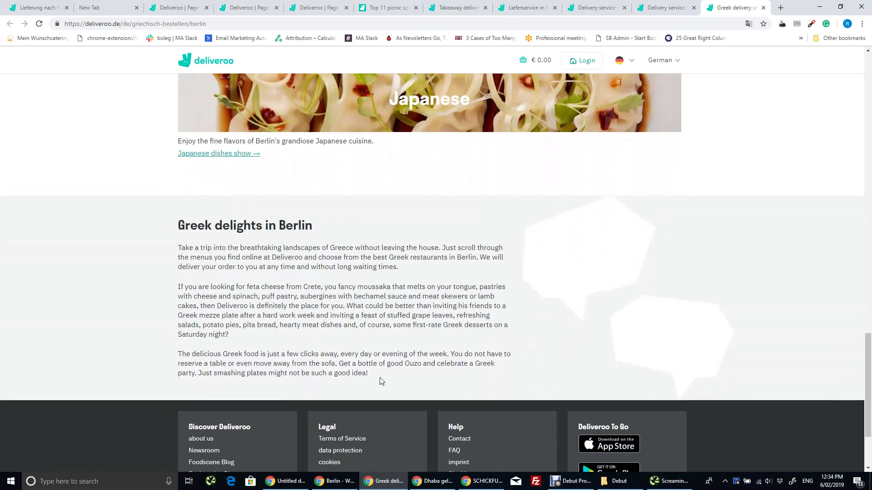
pyautogui.moveTo(381, 381); pyautogui.dragTo(171, 242)
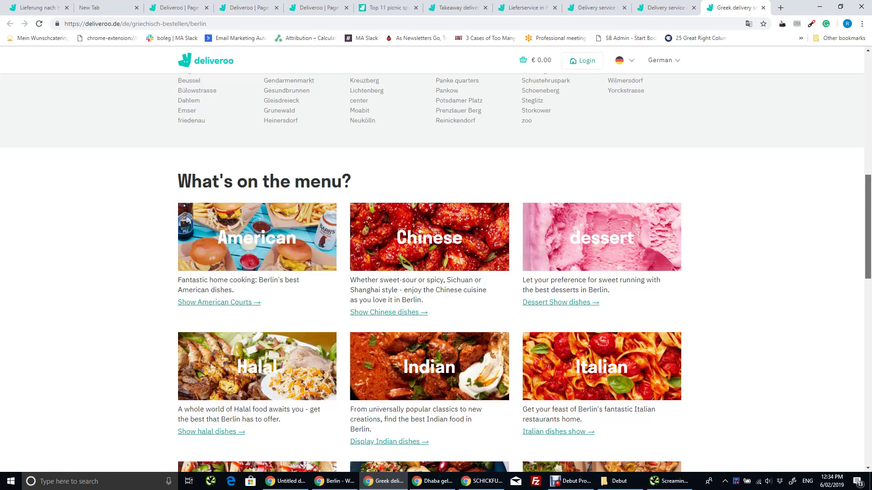
pyautogui.moveTo(867, 385); pyautogui.dragTo(868, 170)
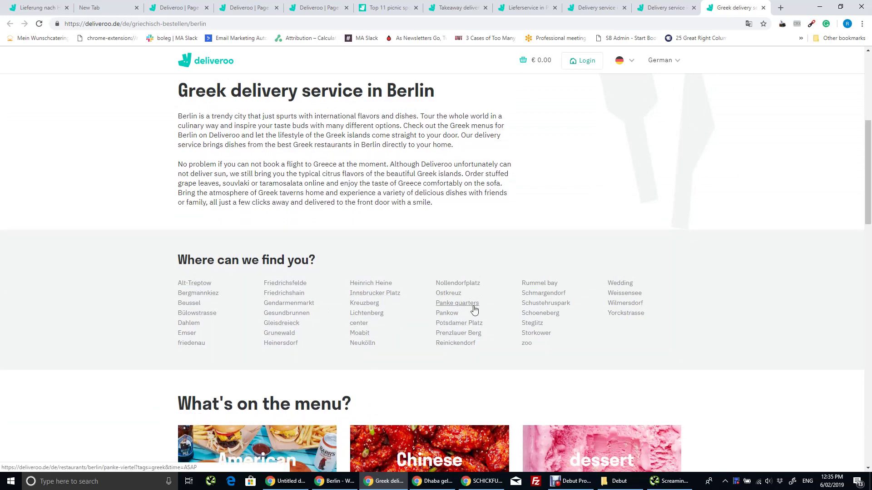
pyautogui.click(448, 315)
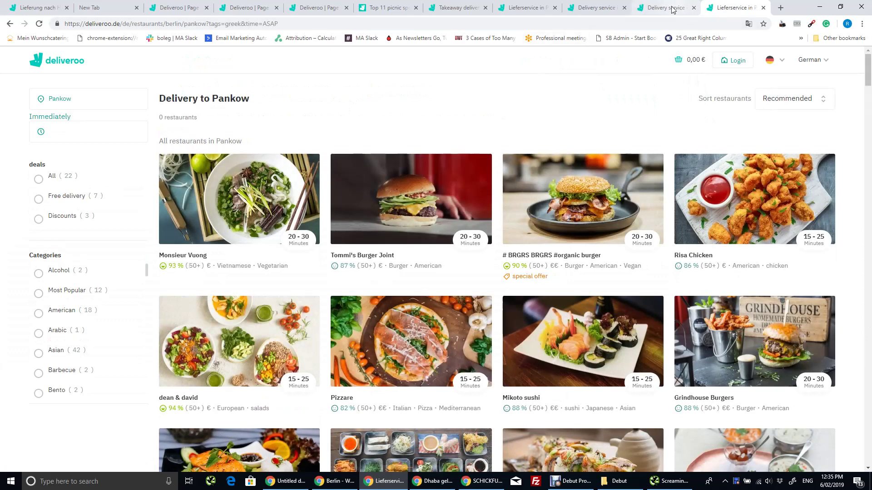
# Check the open German Pankow delivery tabs, then return to Screaming Frog
pyautogui.click(671, 9)
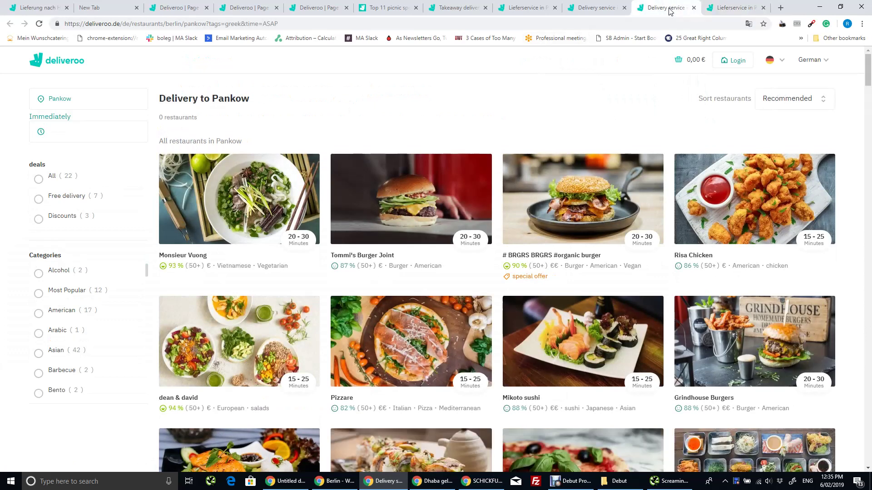
pyautogui.hotkey('alt', 'Tab')
pyautogui.hotkey('alt', 'Tab')
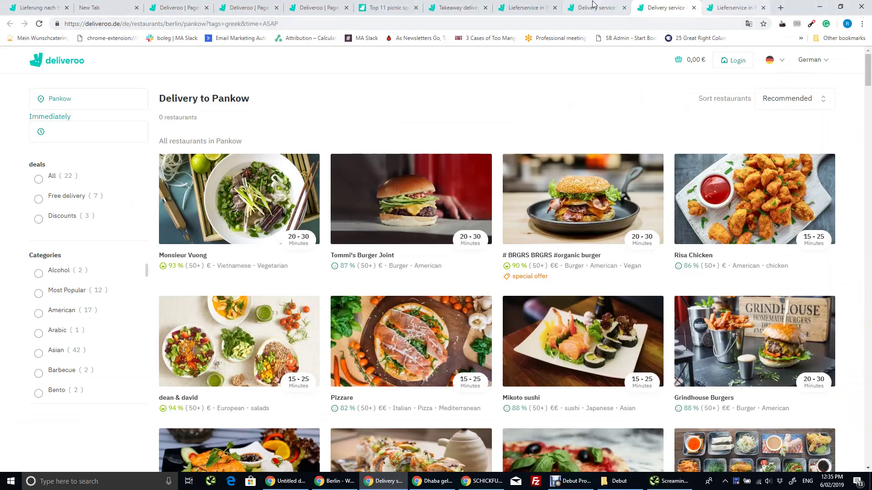
pyautogui.click(593, 8)
pyautogui.click(525, 8)
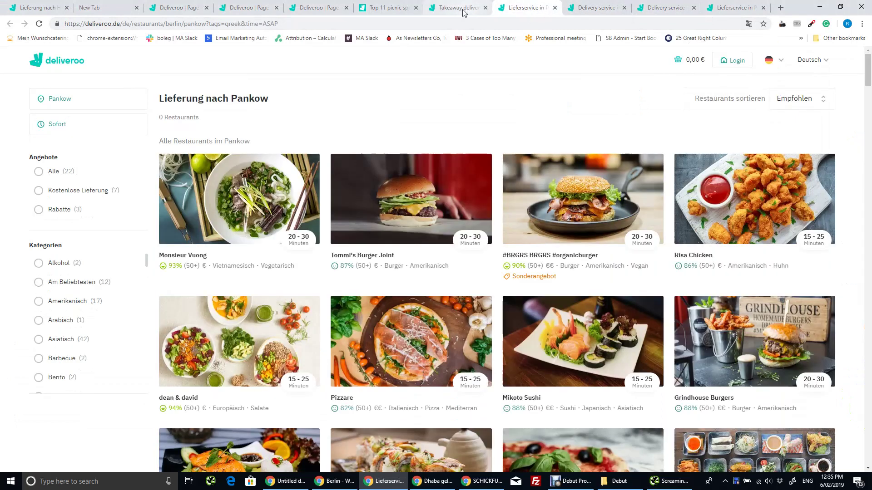
pyautogui.click(661, 482)
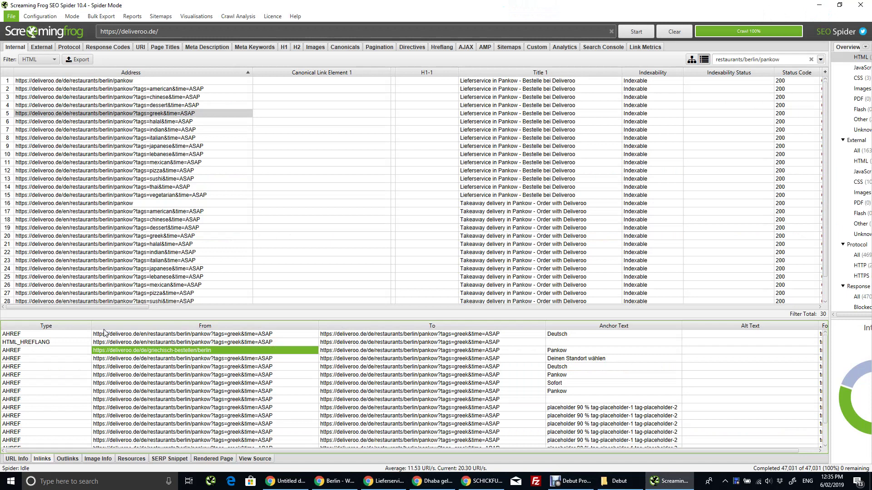
# Open the linking Berlin Greek delivery page in the browser, then return to the crawler
pyautogui.rightClick(136, 352)
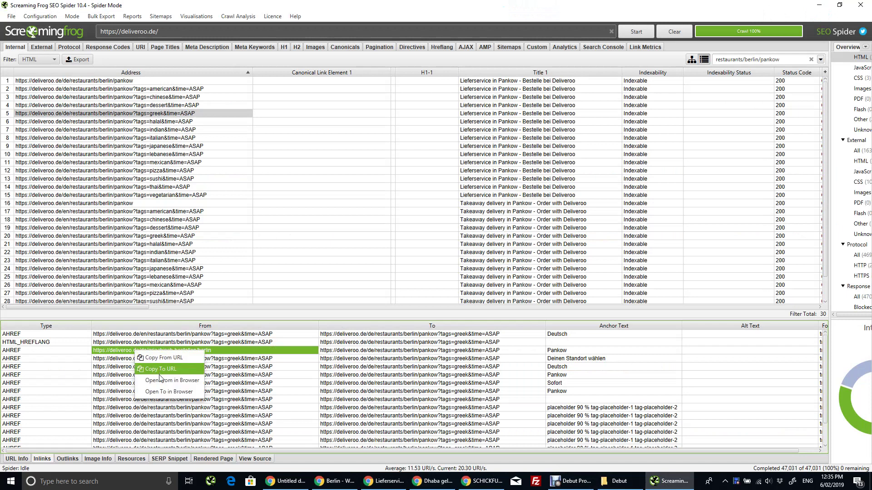
pyautogui.click(163, 373)
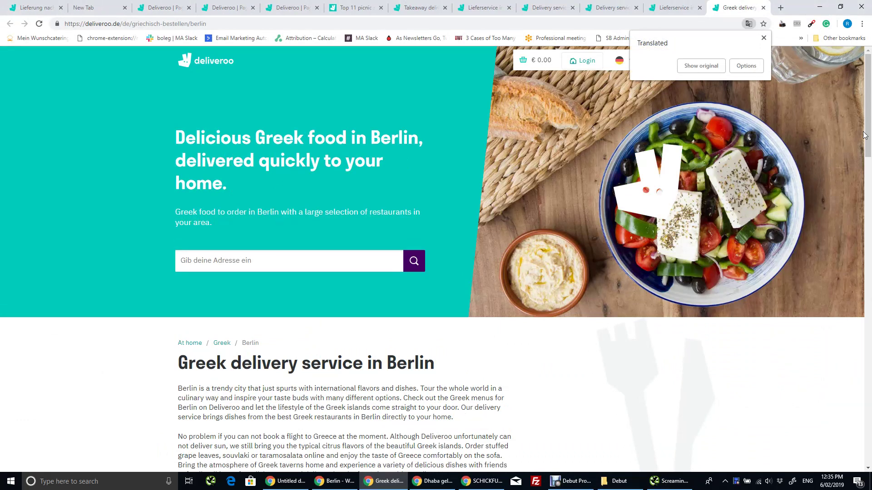
pyautogui.moveTo(866, 132); pyautogui.dragTo(866, 197)
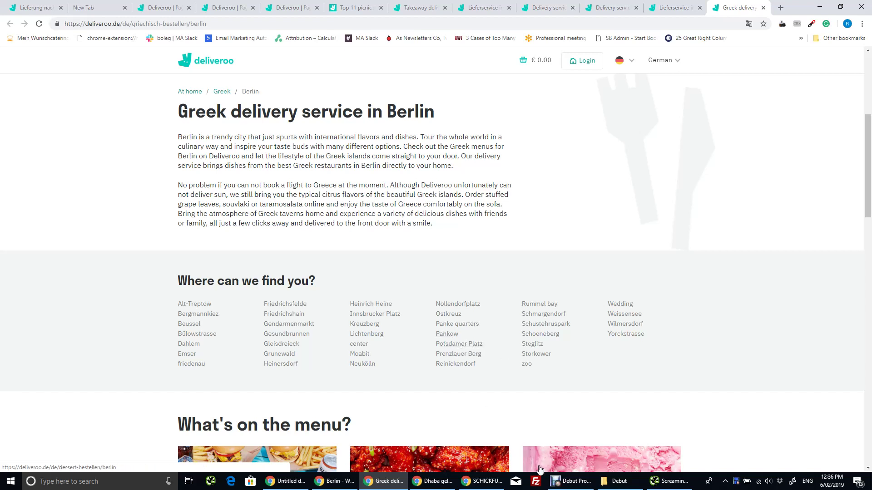
pyautogui.click(679, 481)
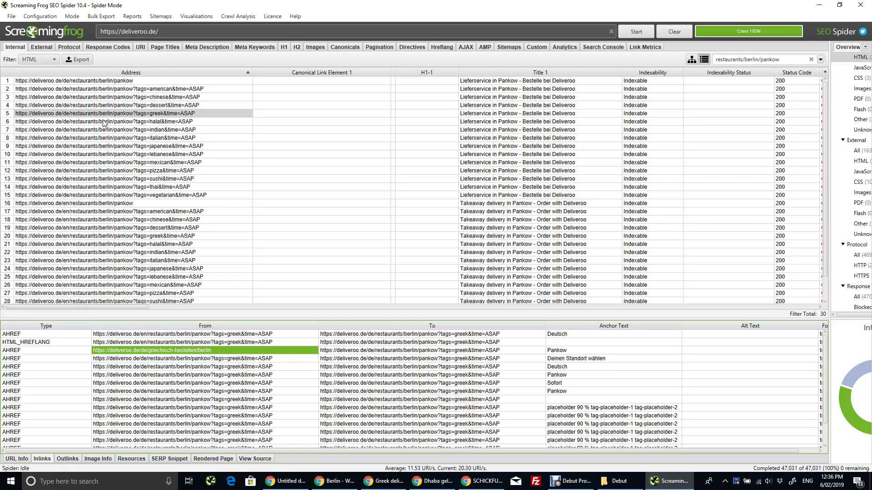
# Load inlinks for the pankow?tags=american URL, check the Deliveroo homepage, and return
pyautogui.click(196, 91)
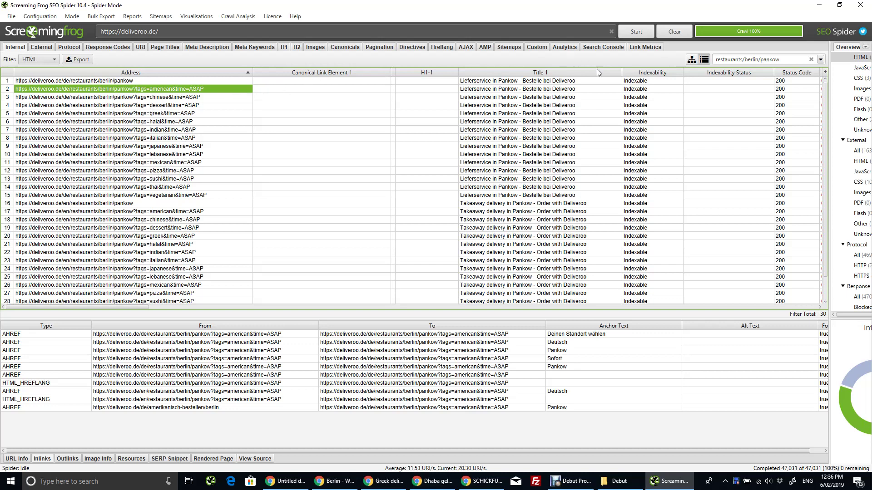
pyautogui.hotkey('alt', 'Tab')
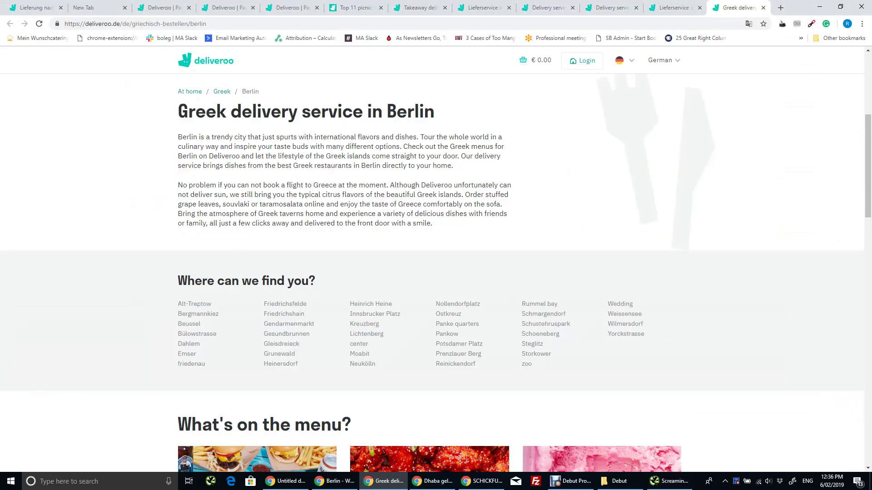
pyautogui.scroll(5, 436, 204)
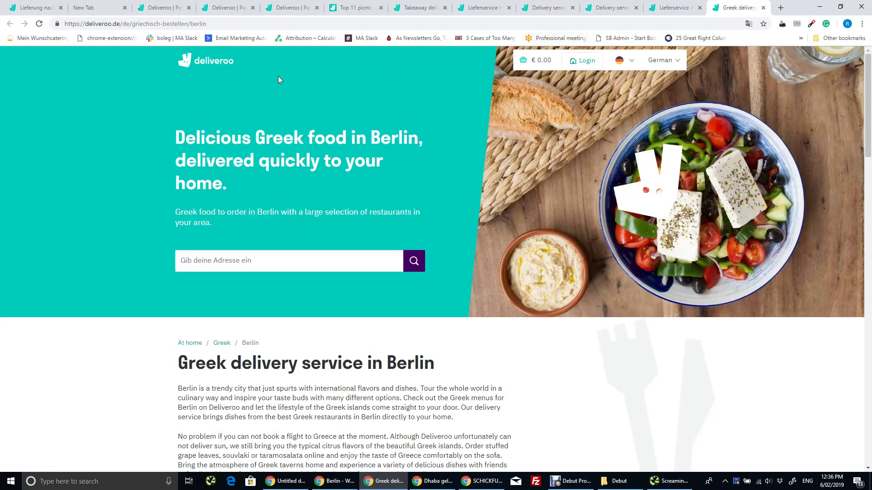
pyautogui.click(214, 65)
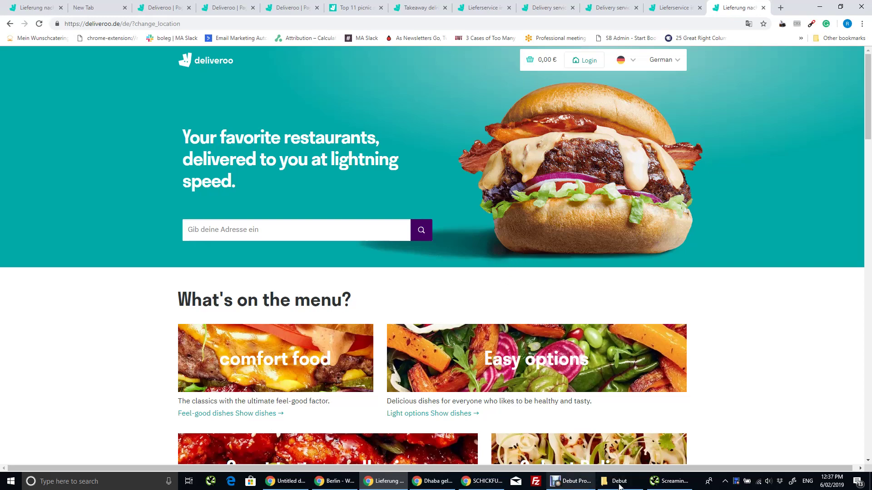
pyautogui.click(670, 482)
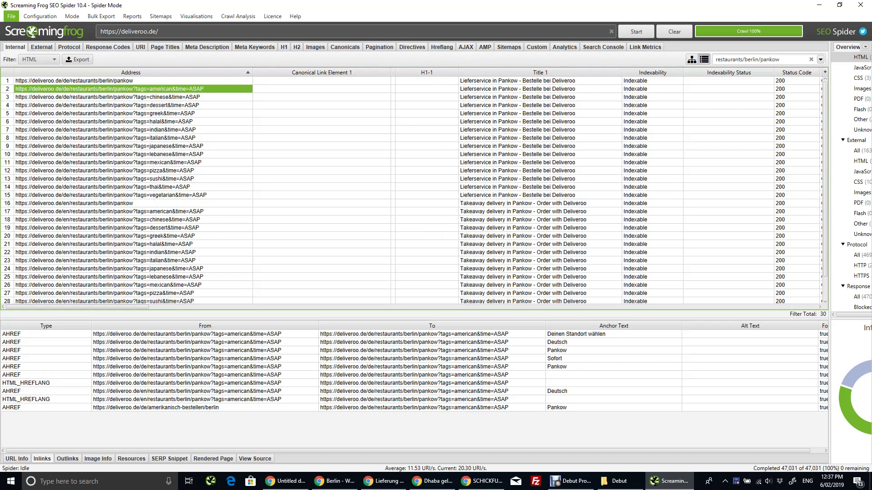
# Filter the crawl to '/viktualienmarkt/schickfus' and open the redirected SCHICKFUS menu URL in Chrome
pyautogui.hotkey('alt', 'Tab')
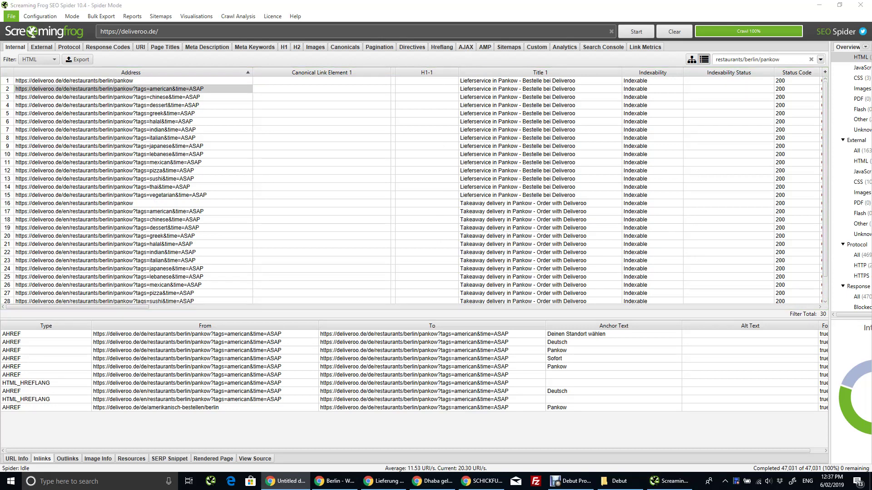
pyautogui.click(763, 59)
pyautogui.write('/viktualienmarkt/schickfus')
pyautogui.press('Return')
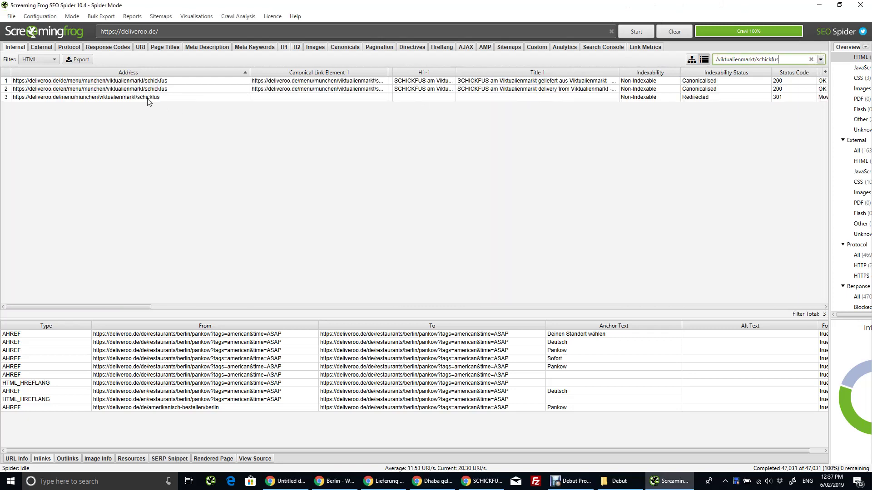
pyautogui.click(149, 101)
pyautogui.rightClick(149, 101)
pyautogui.click(177, 119)
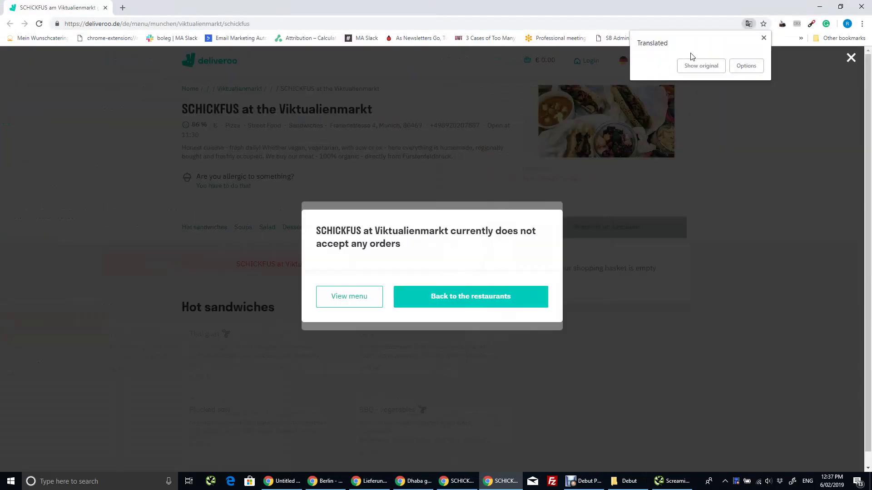
# Dismiss the translation prompt, closed-restaurant notice and address dialog to reveal the SCHICKFUS menu
pyautogui.click(763, 37)
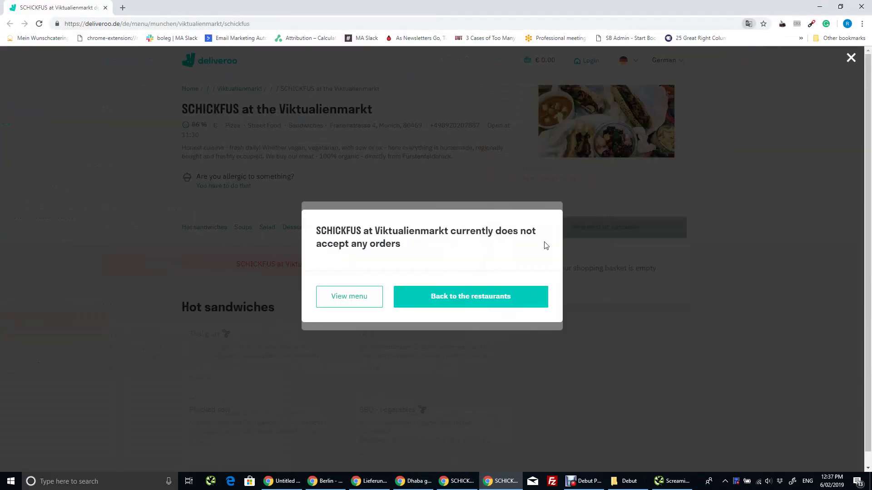
pyautogui.click(338, 301)
pyautogui.click(354, 307)
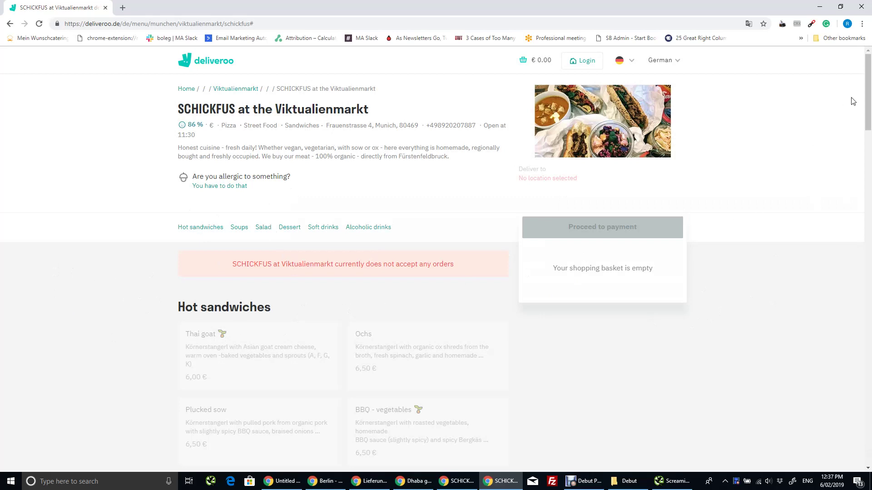
pyautogui.moveTo(867, 101); pyautogui.dragTo(869, 134)
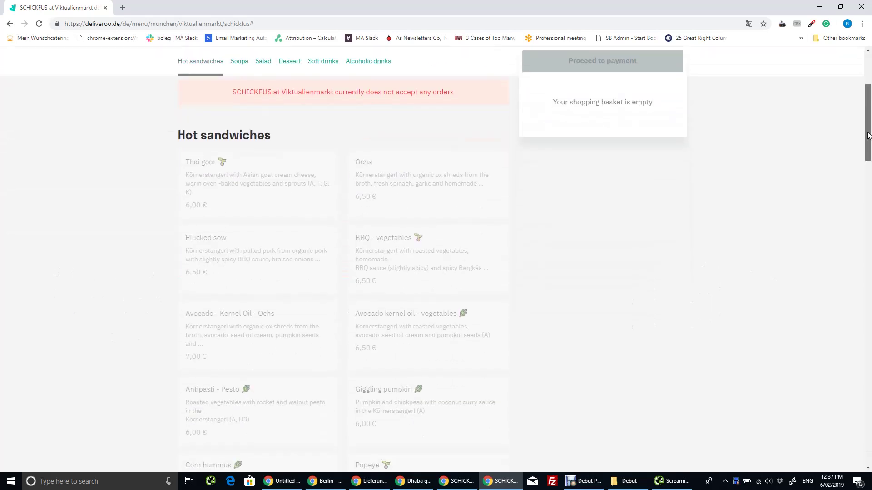
pyautogui.moveTo(869, 134); pyautogui.dragTo(868, 62)
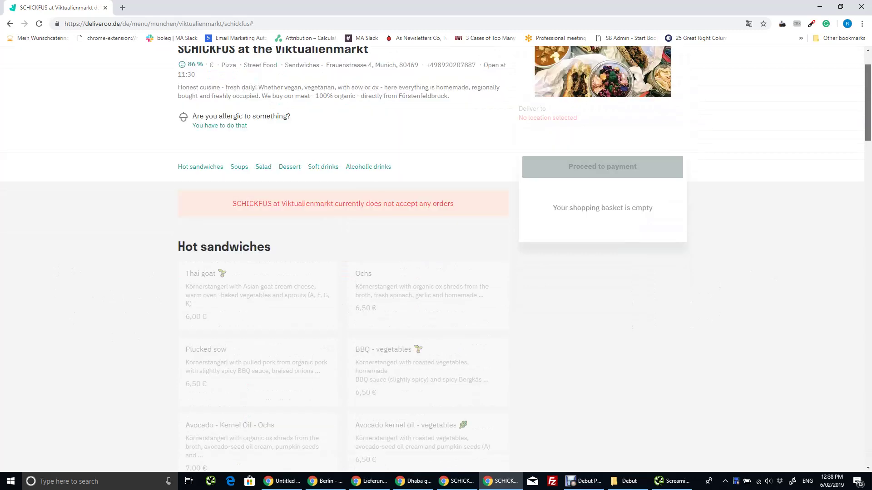